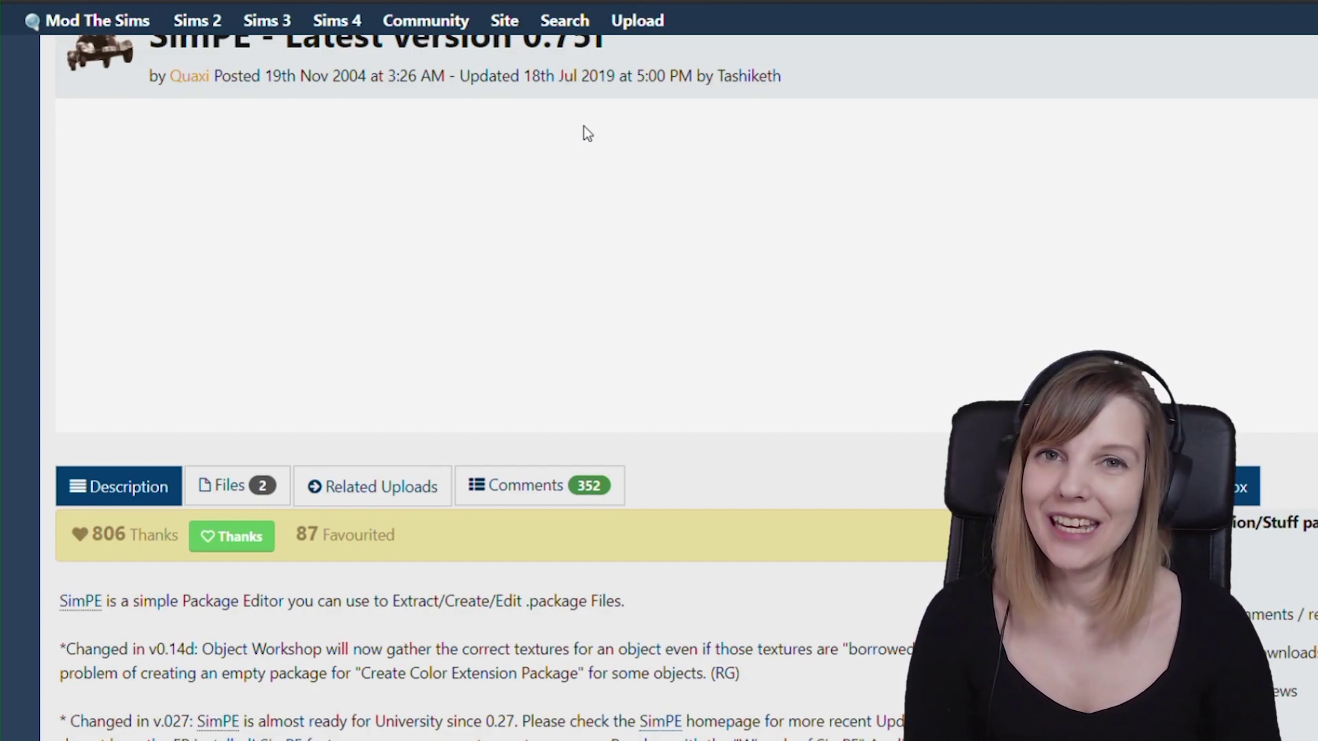
# Step: Look over the SimPE page on Mod The Sims, briefly selecting the version title
pyautogui.scroll(3, 619, 561)
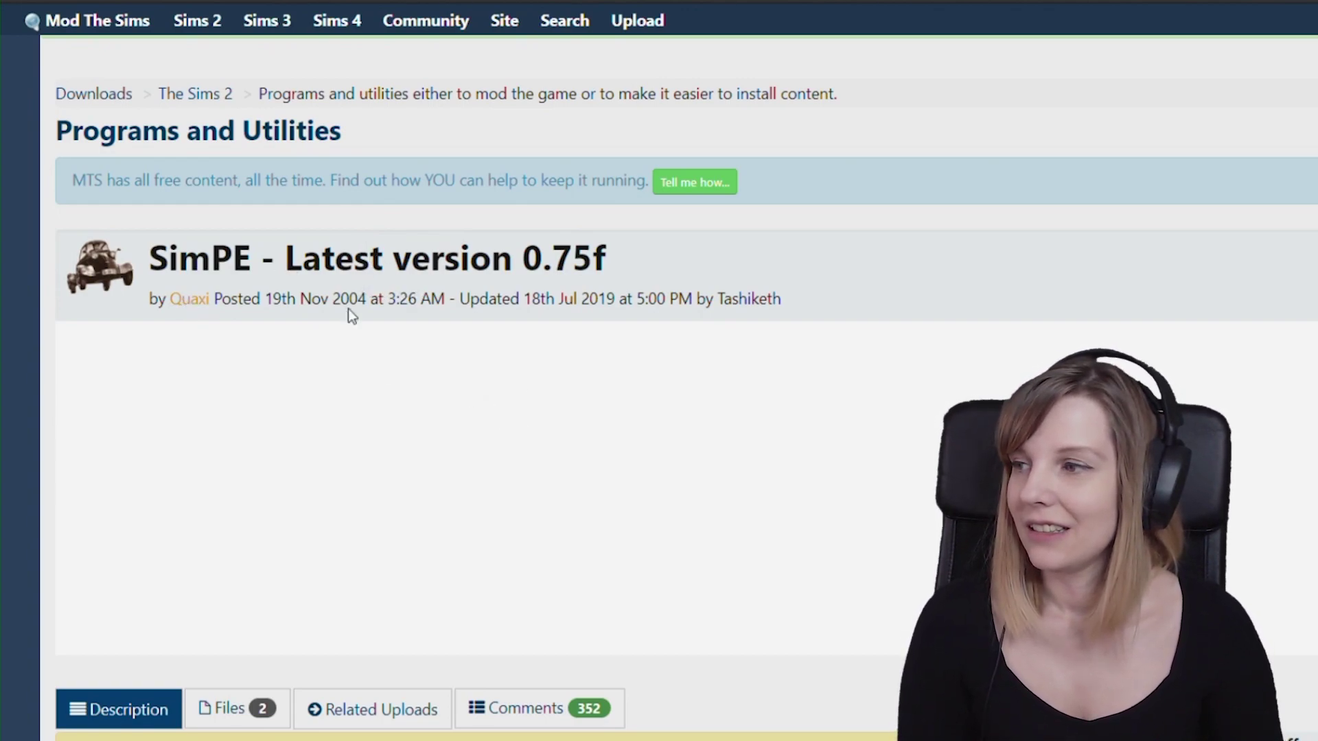
pyautogui.moveTo(154, 243); pyautogui.dragTo(688, 288)
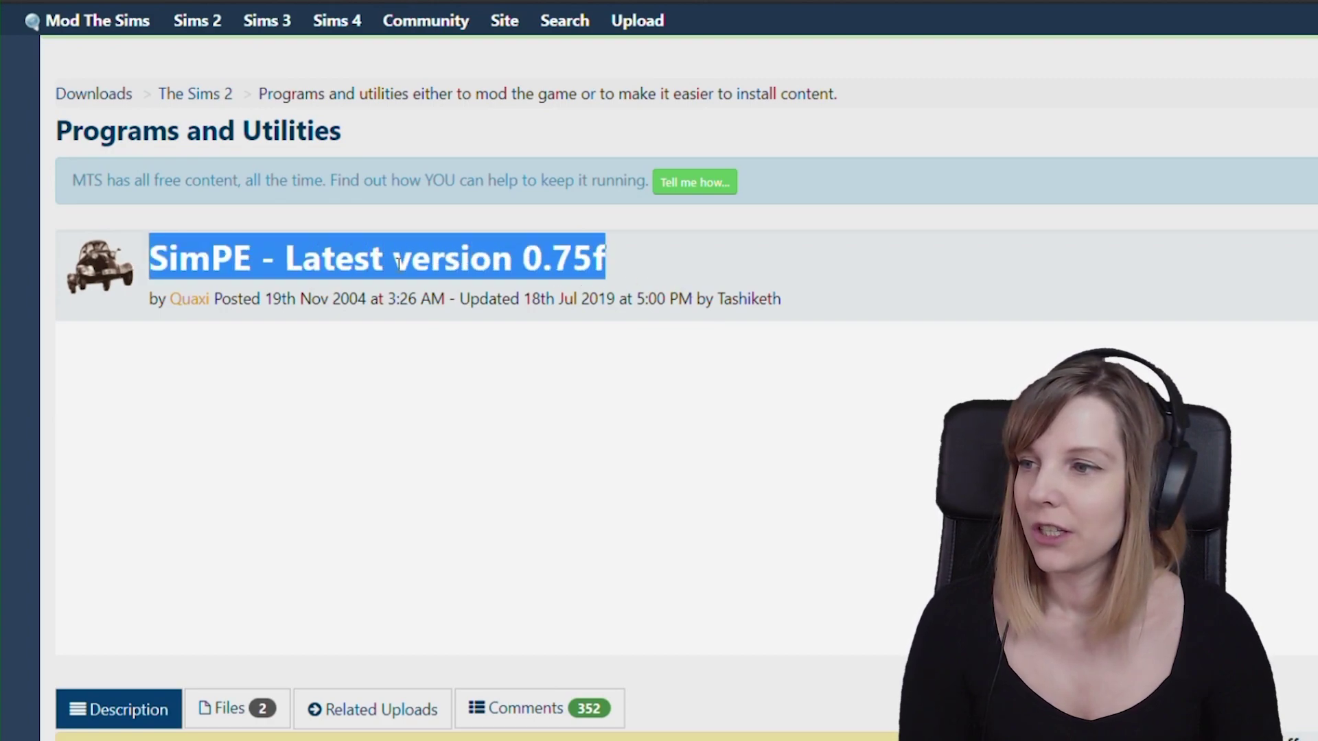
pyautogui.click(553, 258)
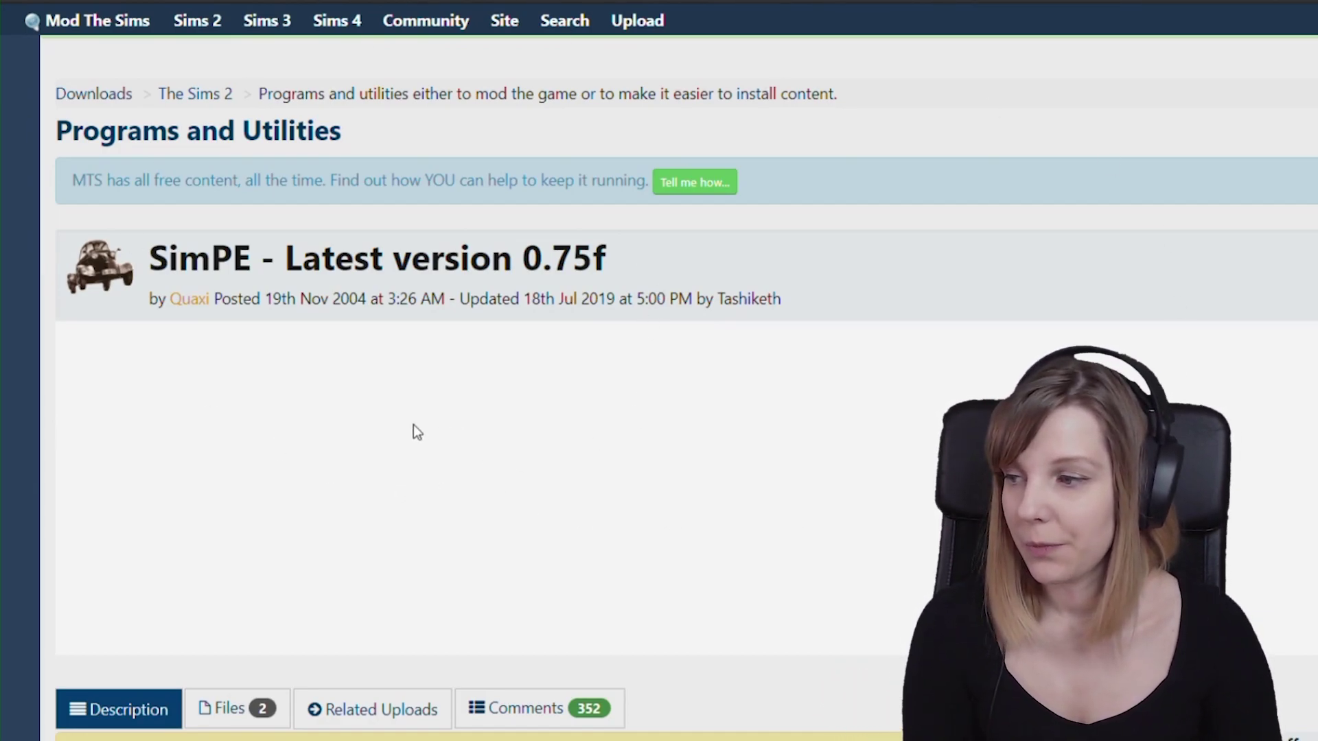
pyautogui.scroll(-2, 386, 426)
pyautogui.scroll(-3, 386, 426)
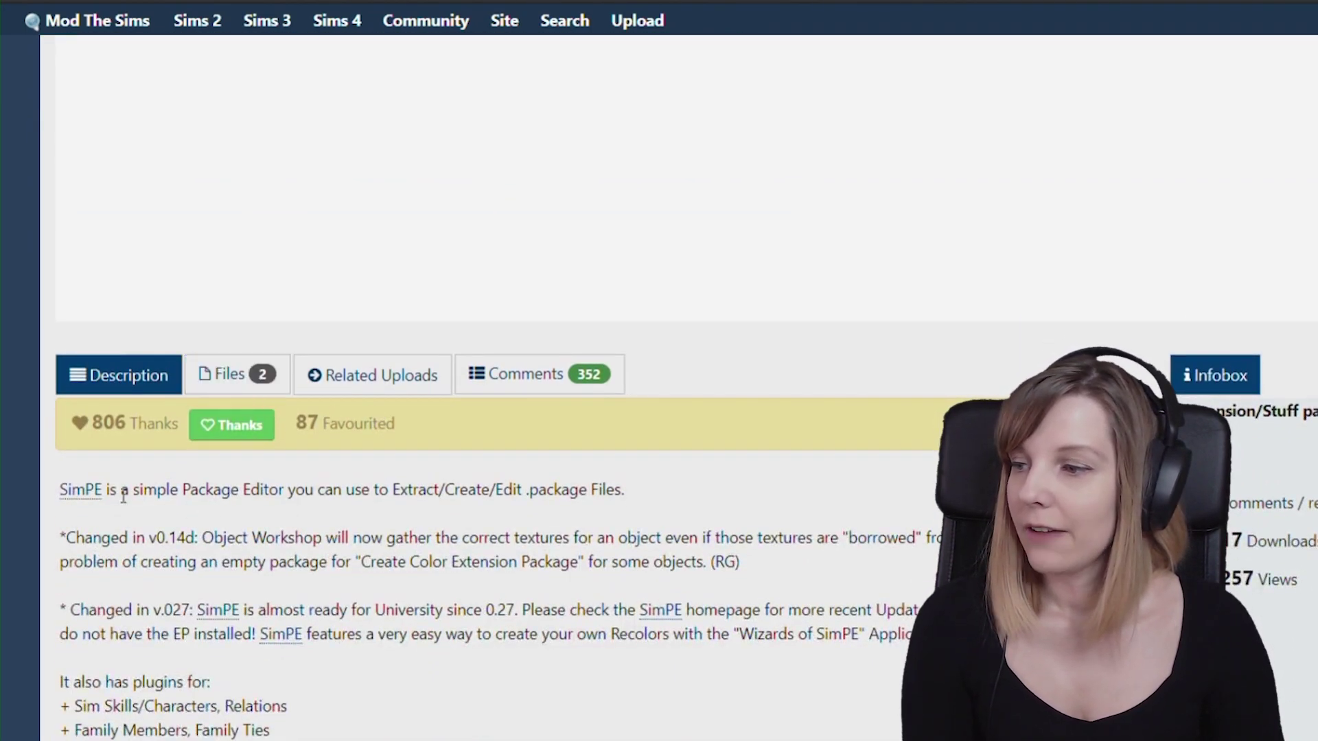
pyautogui.scroll(-8, 305, 528)
# Step: From the SimPE Files list, download and open SimPe_075f_qa.7z in WinRAR
pyautogui.scroll(5, 229, 506)
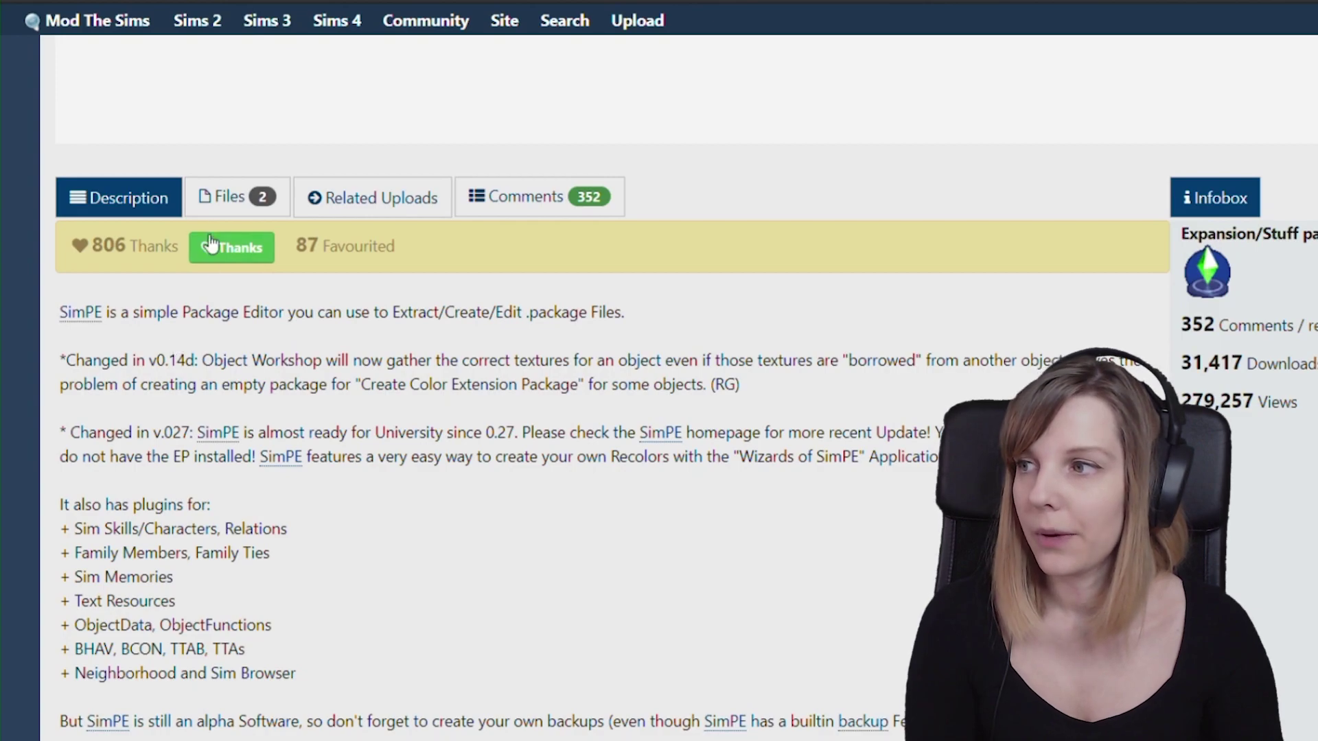
pyautogui.click(225, 204)
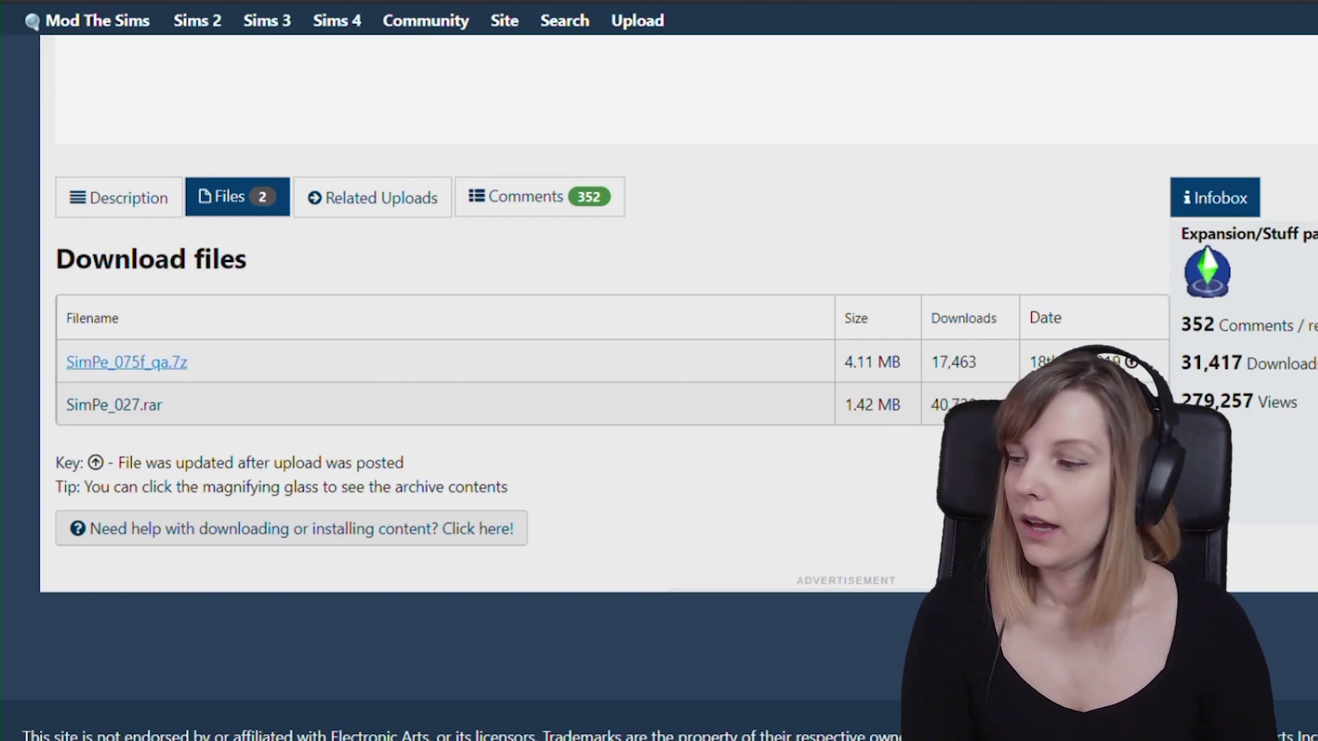
pyautogui.click(130, 362)
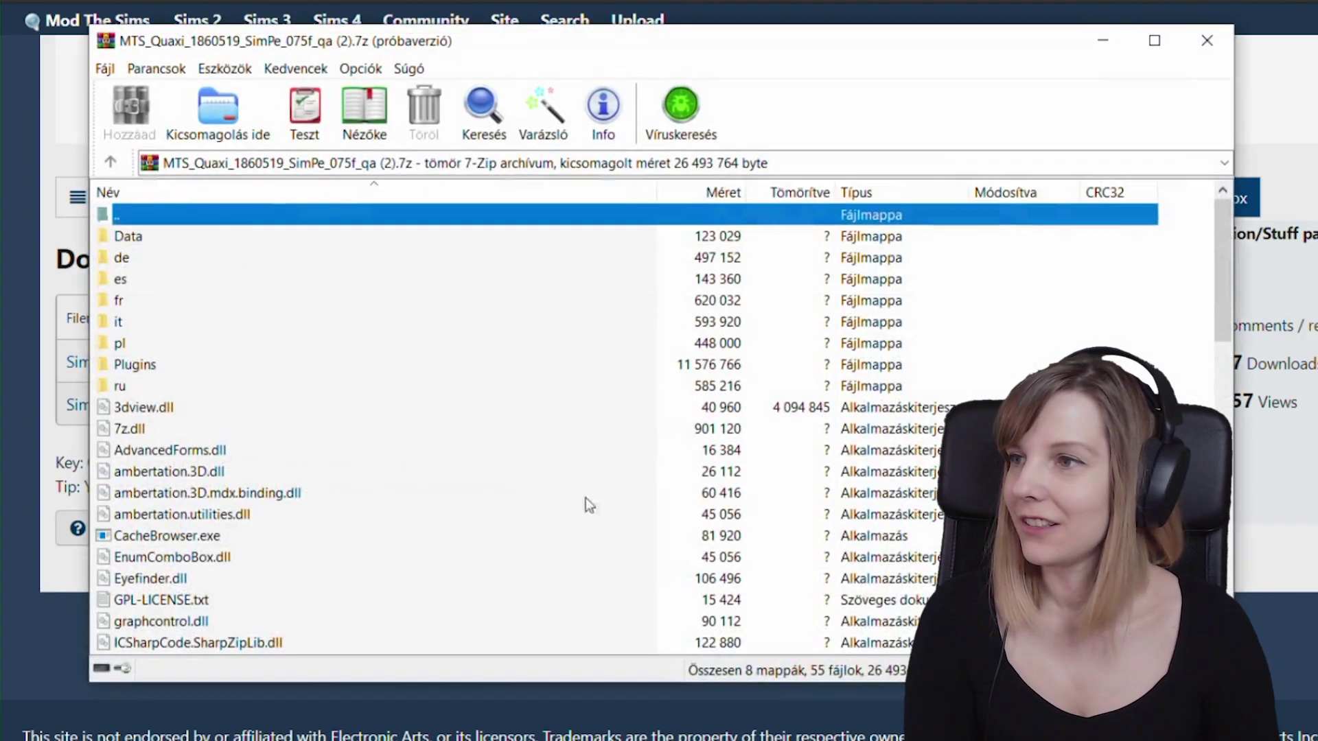
# Step: Dismiss WinRAR's registration reminder, maximize it, run Extract To, then close the archive window
pyautogui.moveTo(551, 46); pyautogui.dragTo(921, 0)
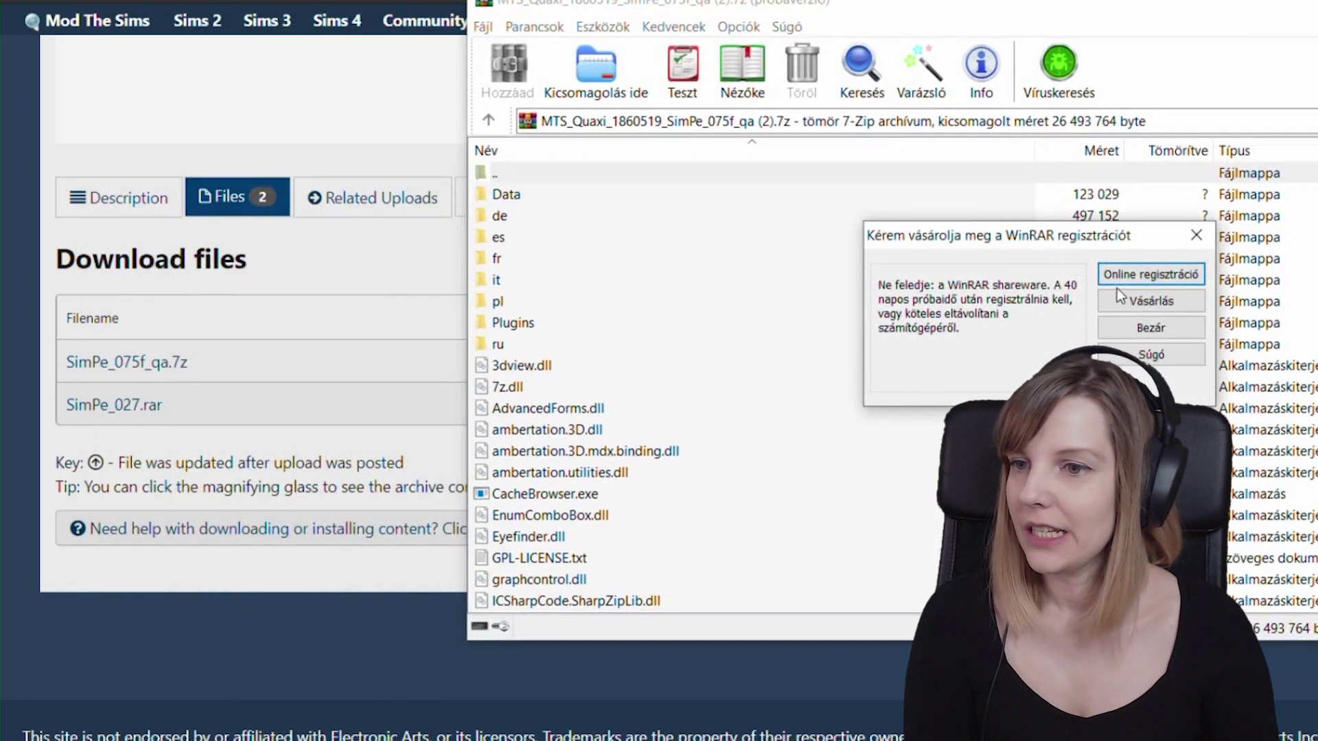
pyautogui.click(1129, 334)
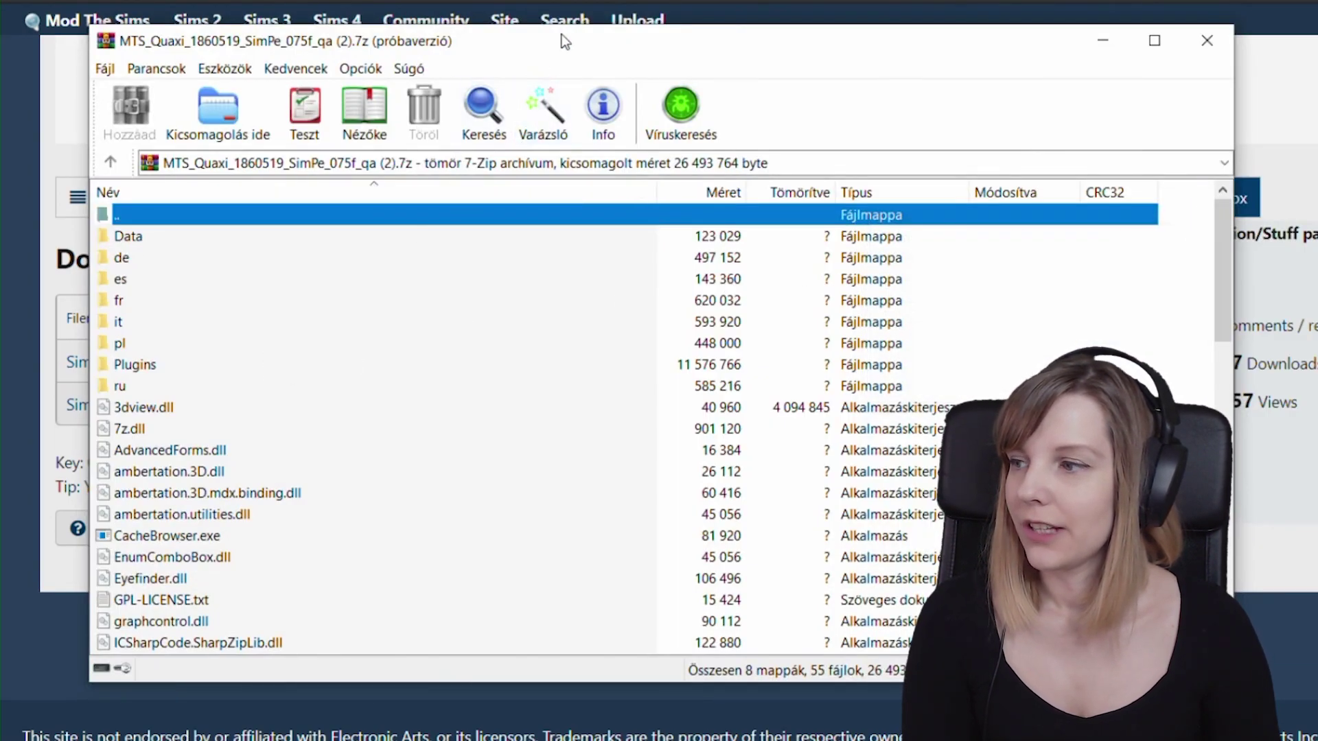
pyautogui.doubleClick(561, 34)
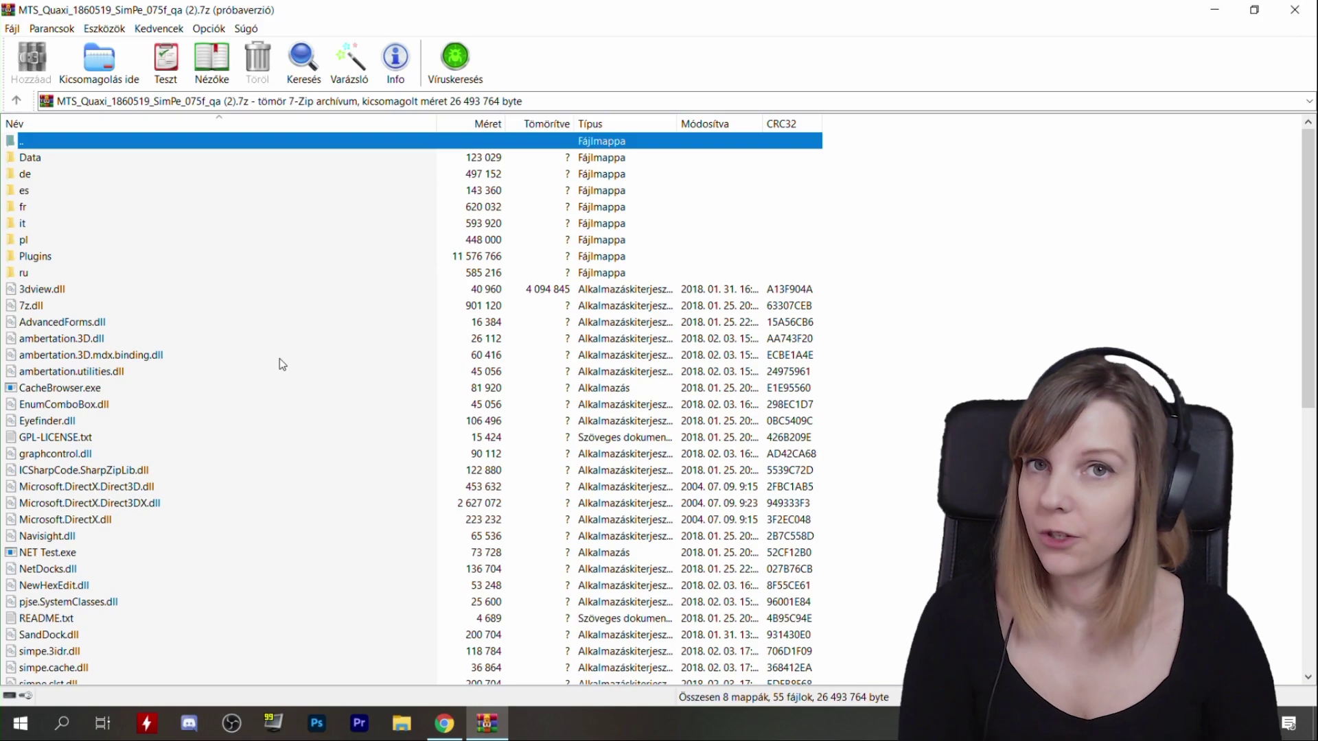
pyautogui.click(107, 66)
pyautogui.press('Escape')
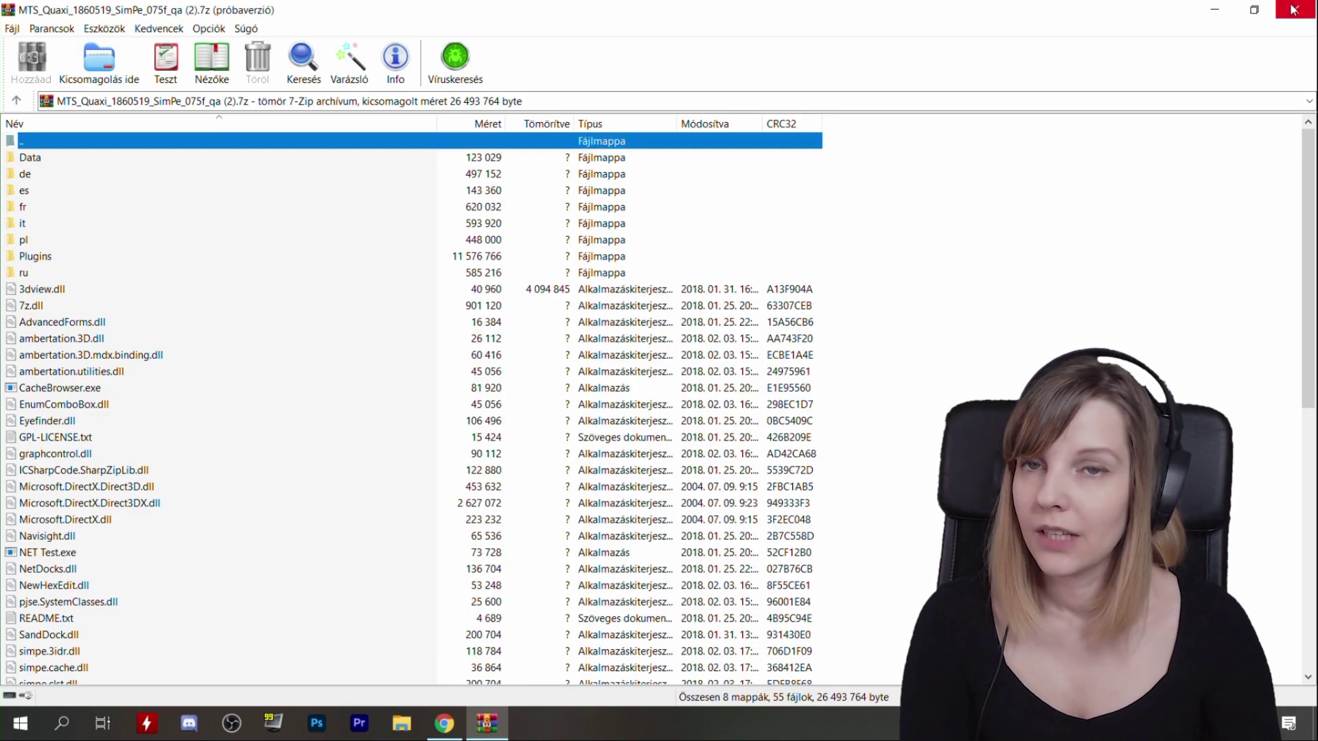
pyautogui.click(1293, 12)
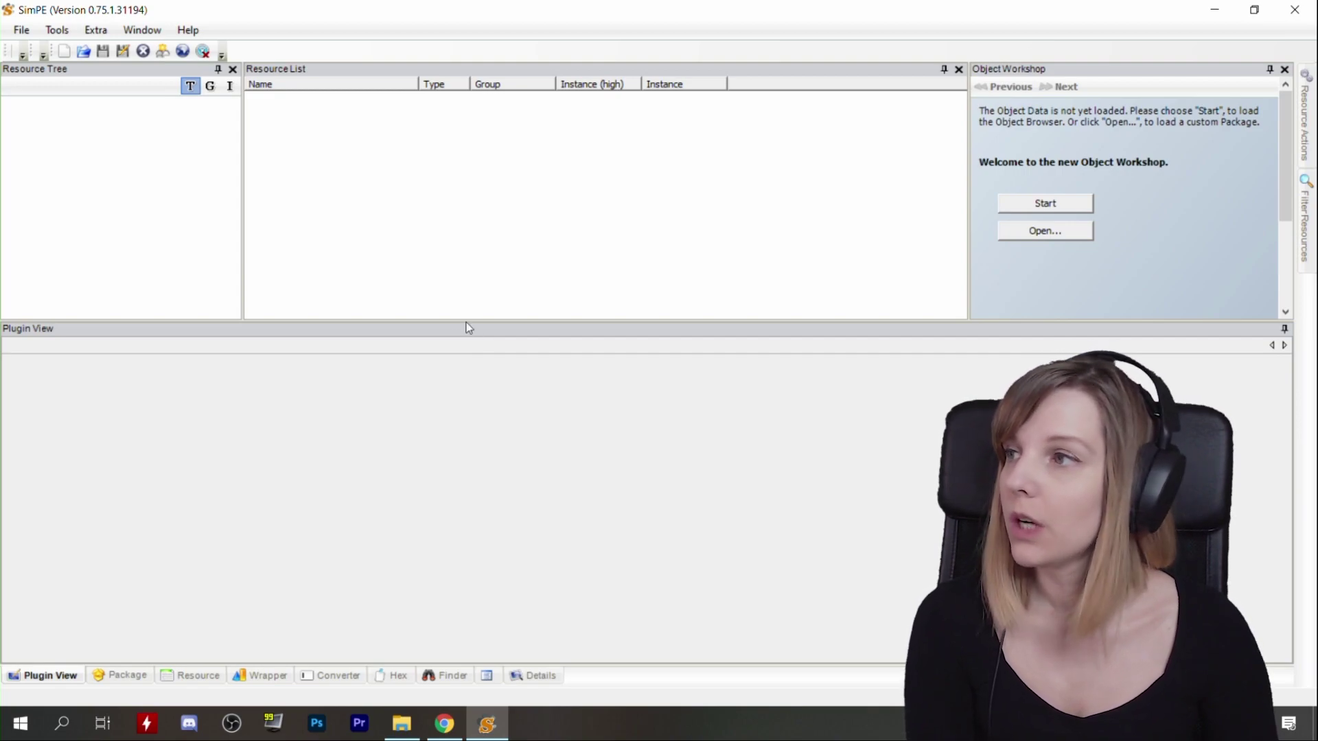
pyautogui.click(104, 31)
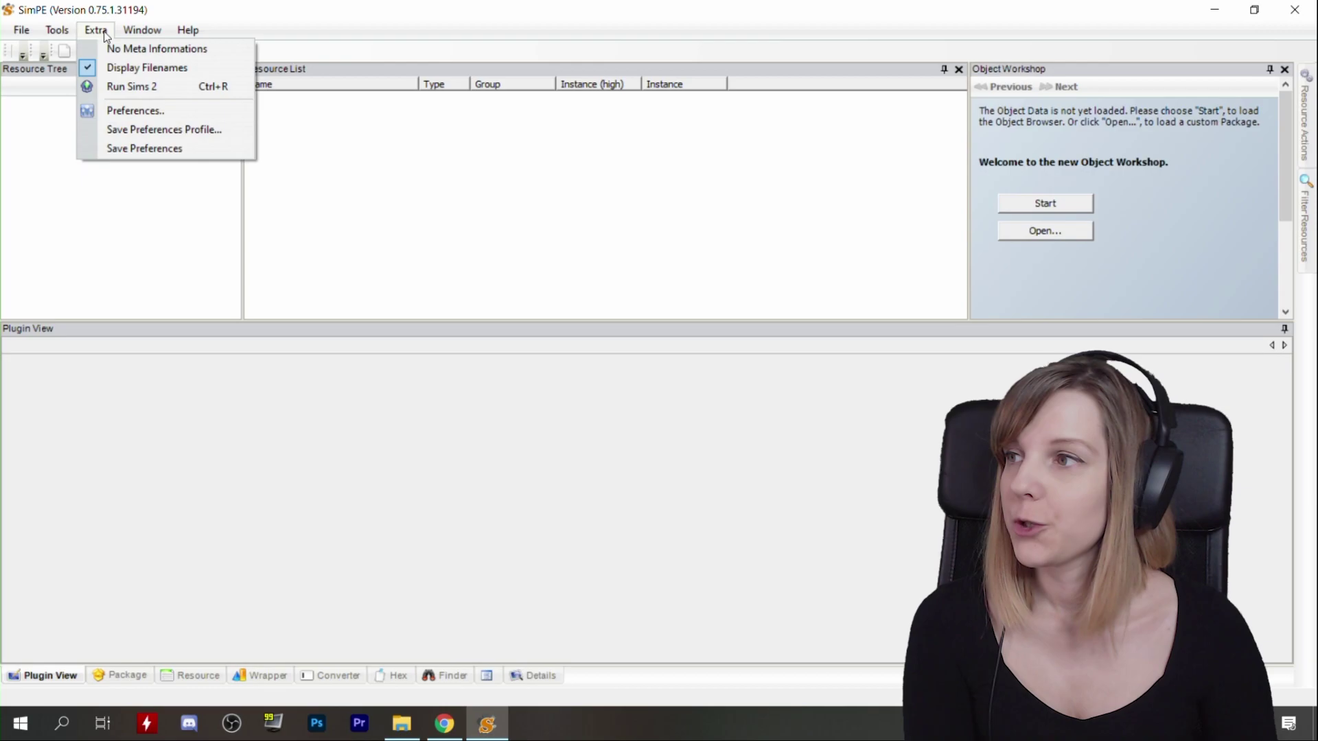
pyautogui.click(130, 109)
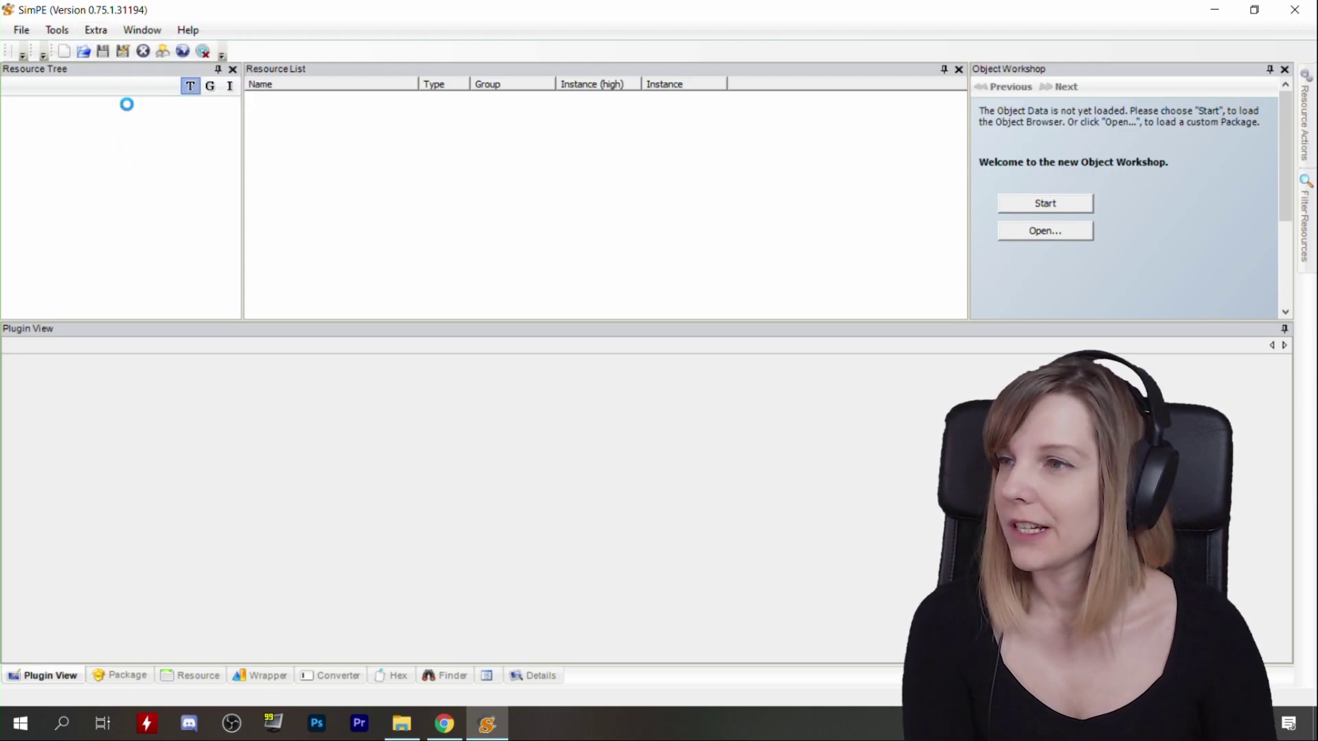
pyautogui.moveTo(337, 150); pyautogui.dragTo(471, 164)
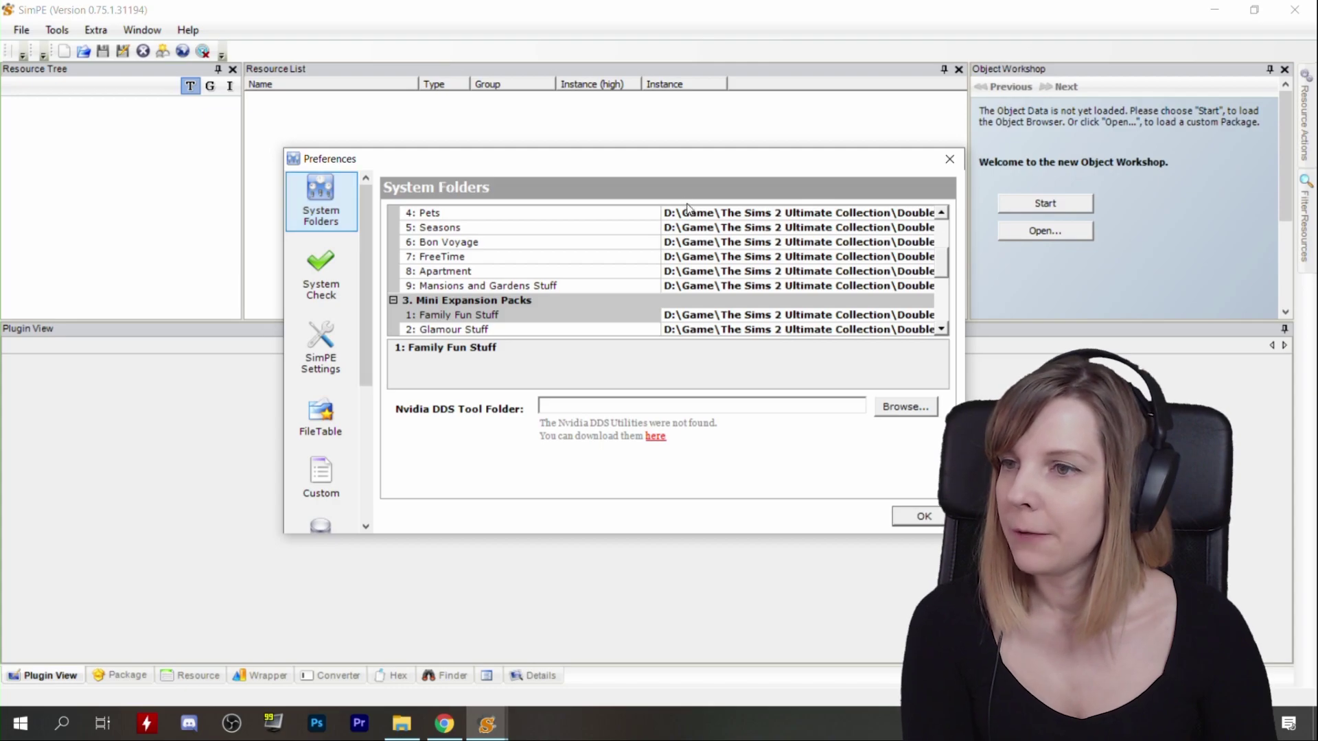
pyautogui.moveTo(950, 253); pyautogui.dragTo(940, 286)
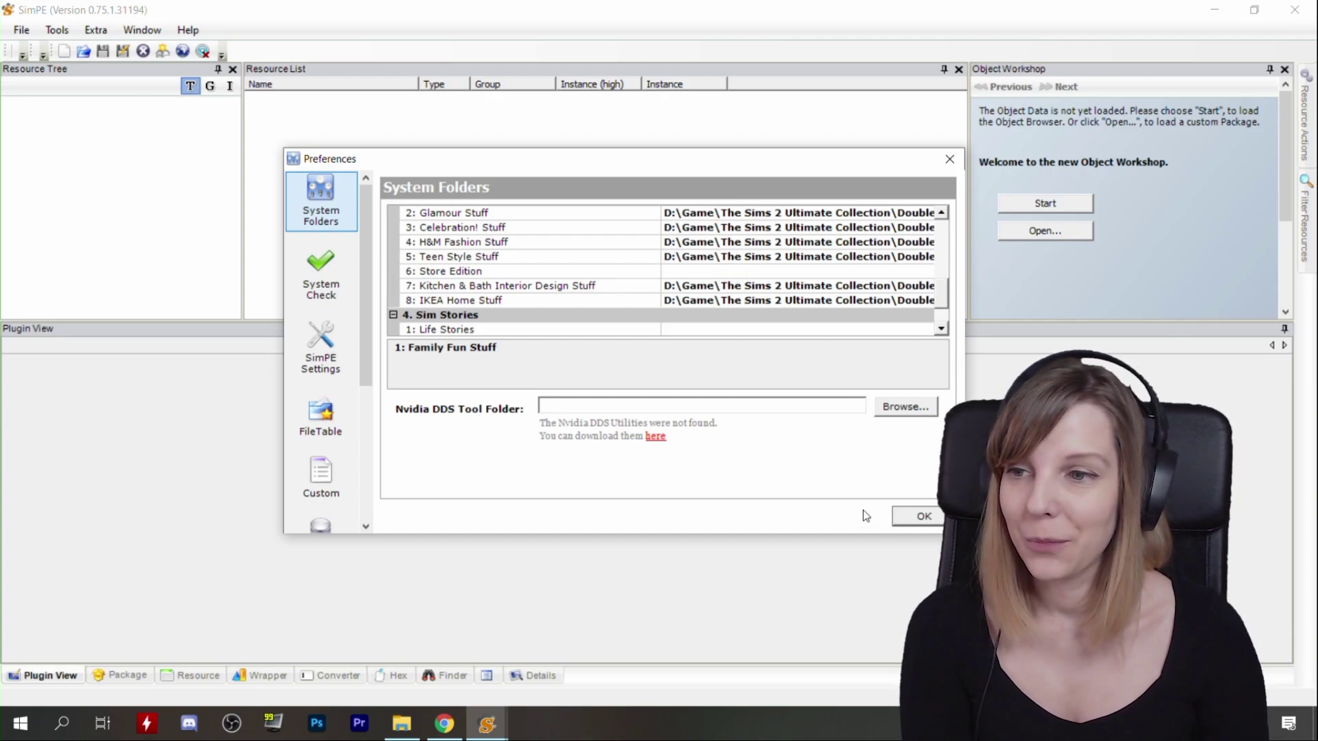
pyautogui.click(924, 518)
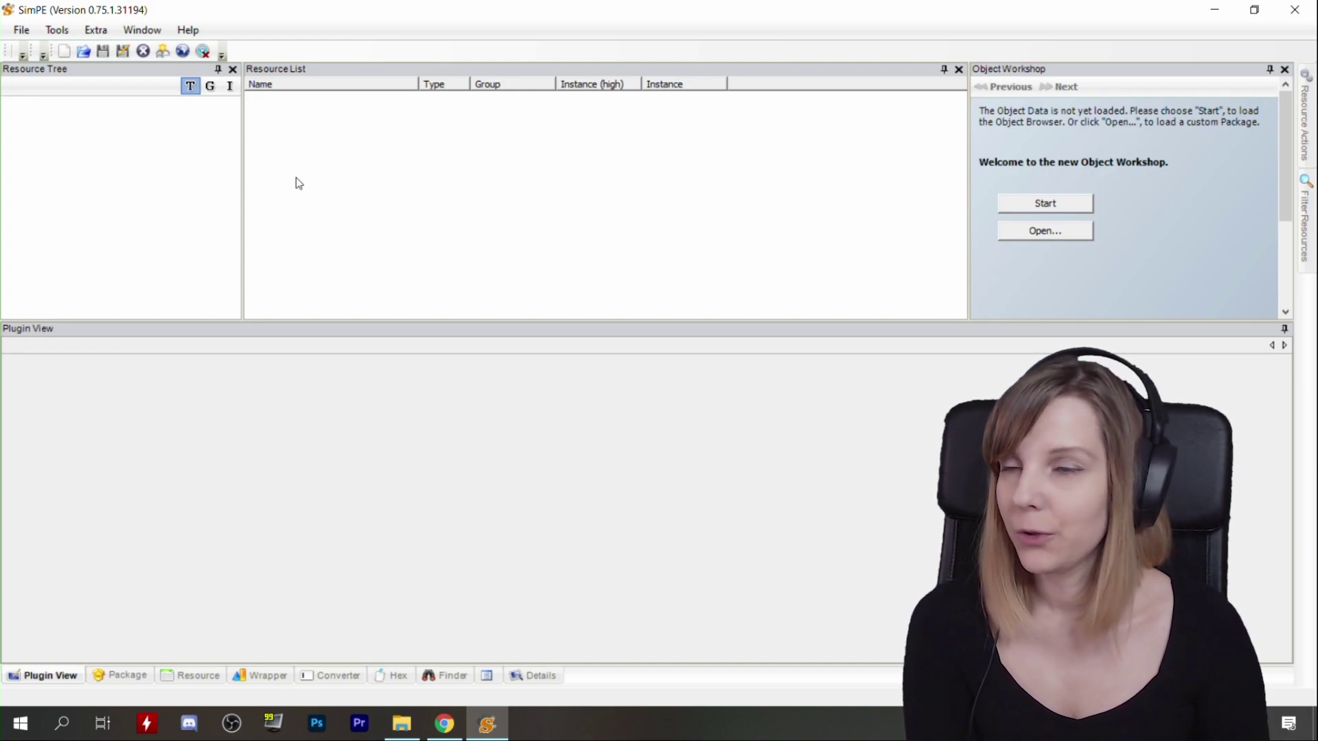
# Step: Use Tools > Neighborhood > Neighborhood Browser to load the Strangetown (N002) neighborhood
pyautogui.click(59, 33)
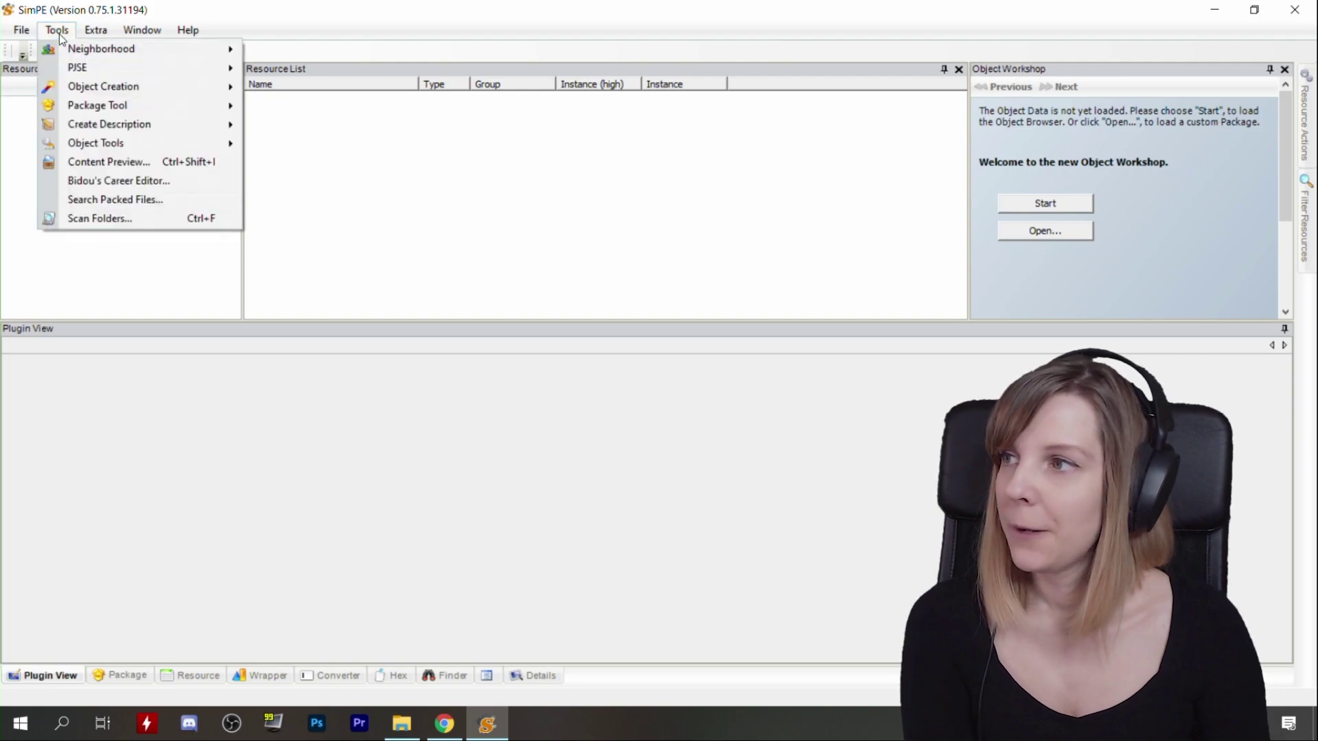
pyautogui.moveTo(108, 51)
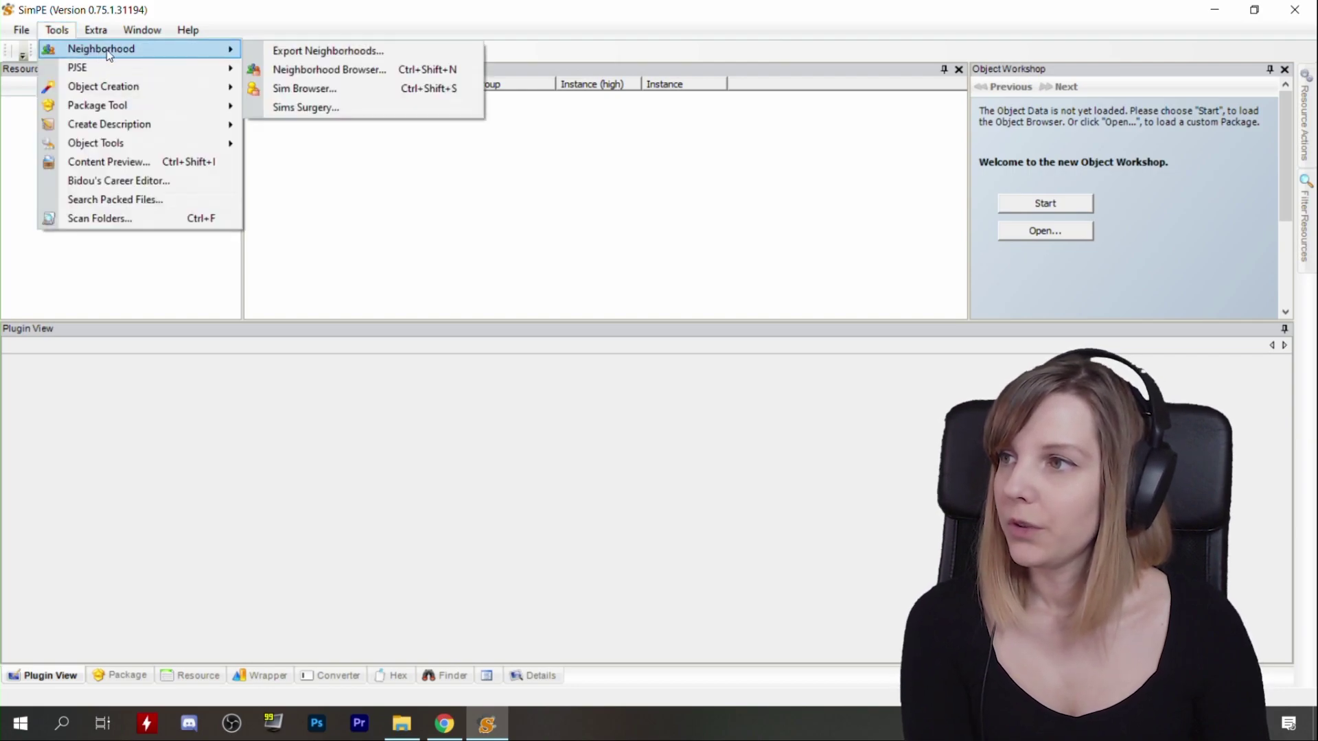
pyautogui.click(306, 67)
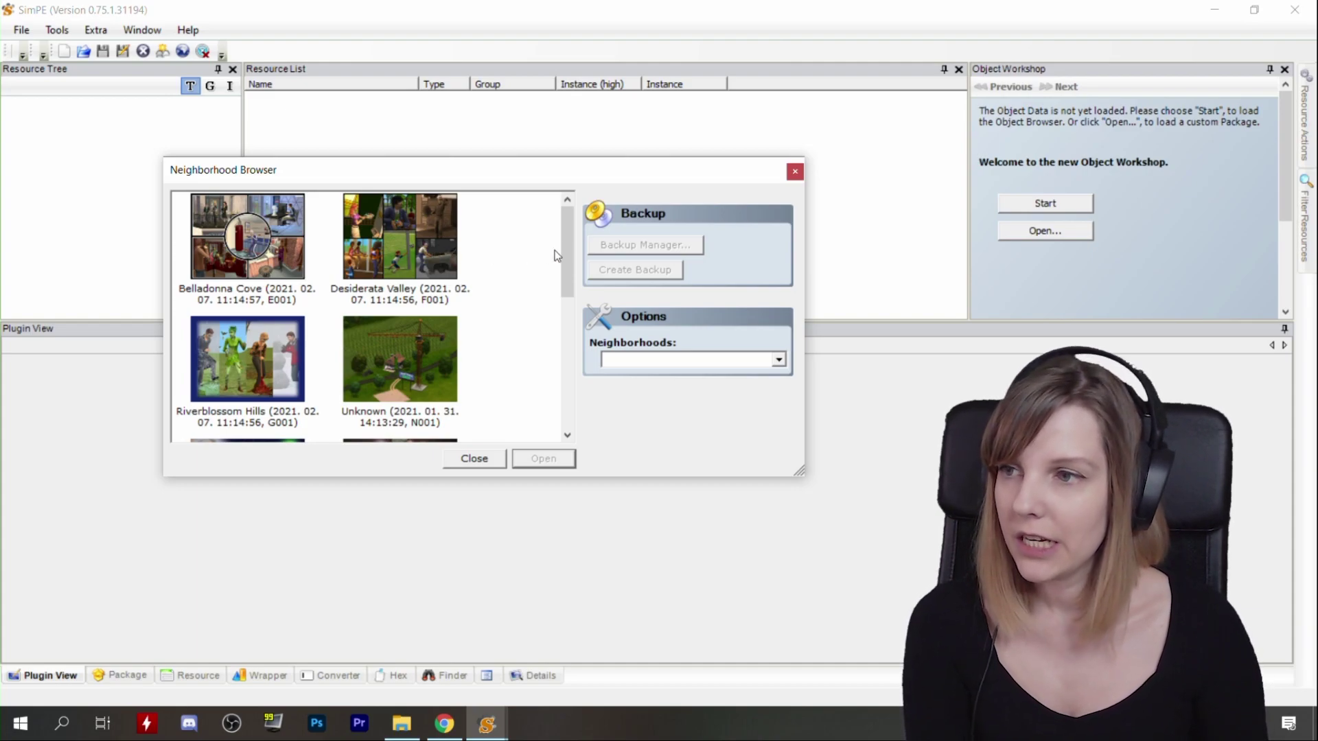
pyautogui.moveTo(798, 472); pyautogui.dragTo(968, 596)
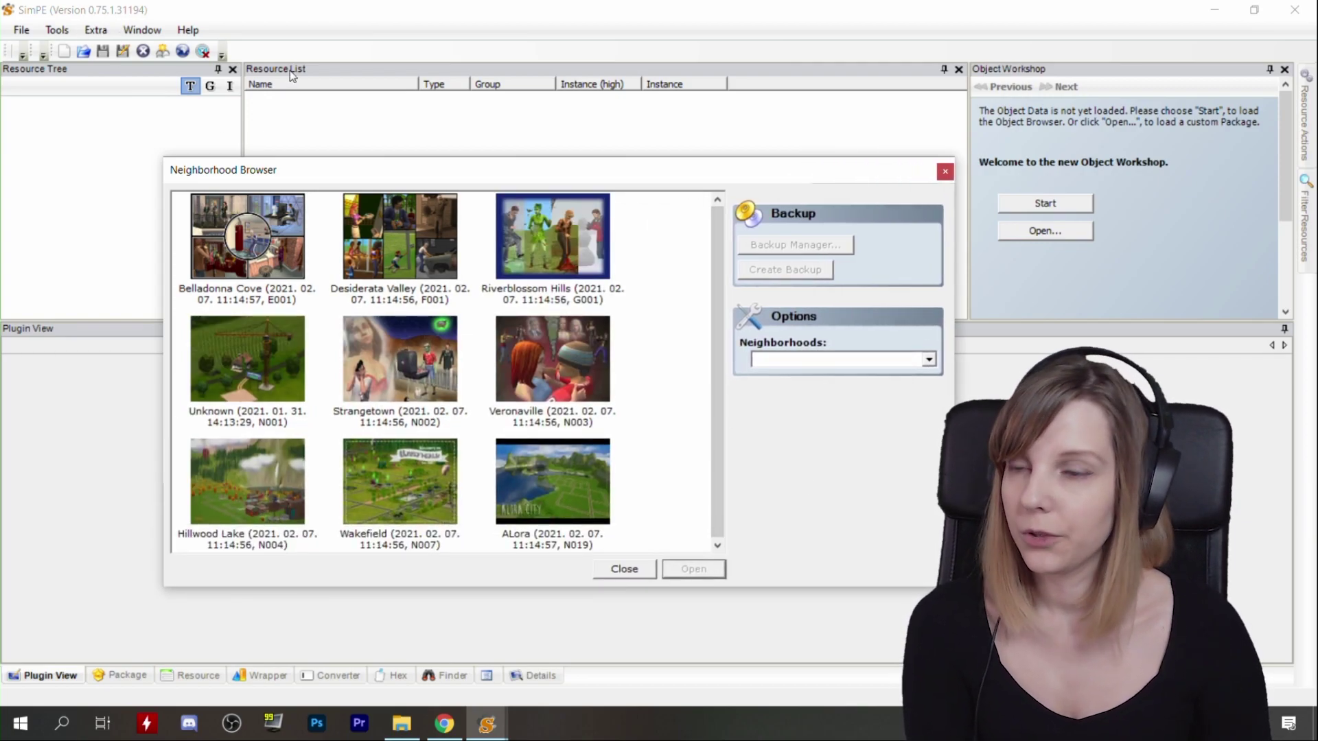
pyautogui.click(400, 382)
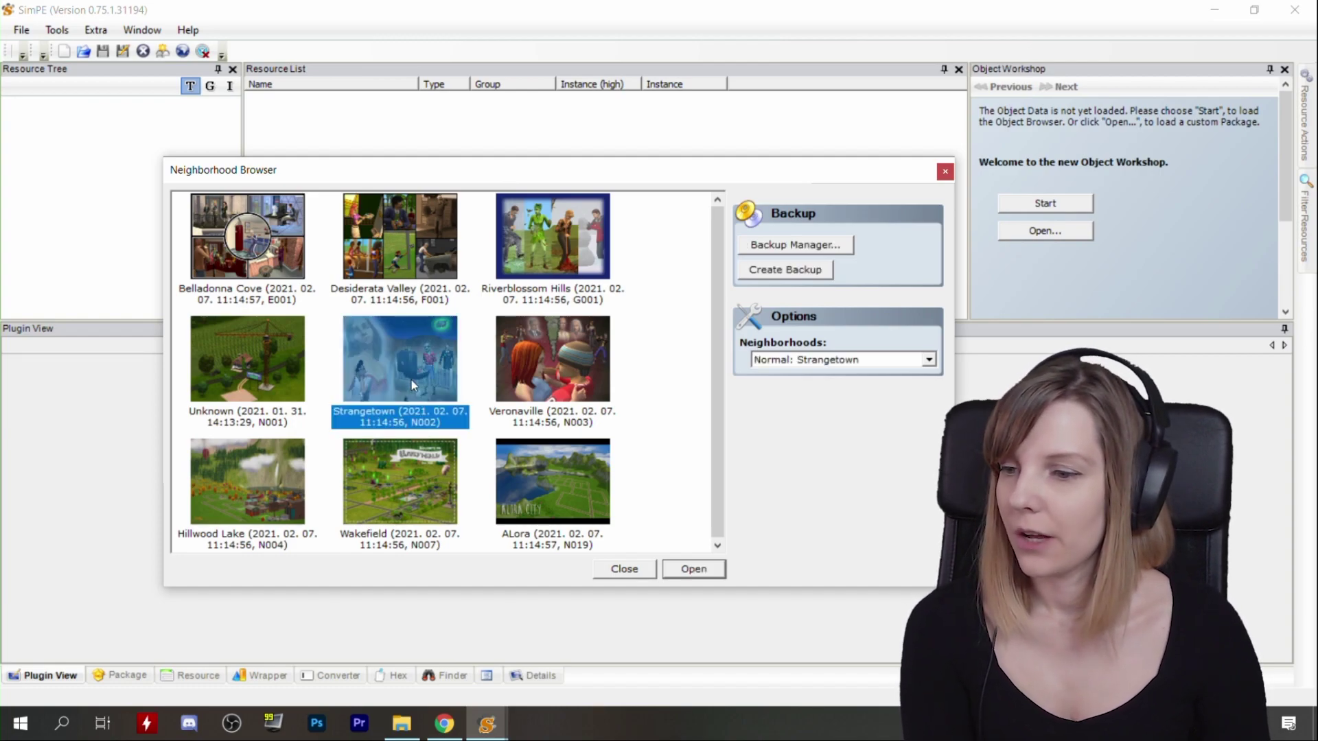
pyautogui.click(695, 571)
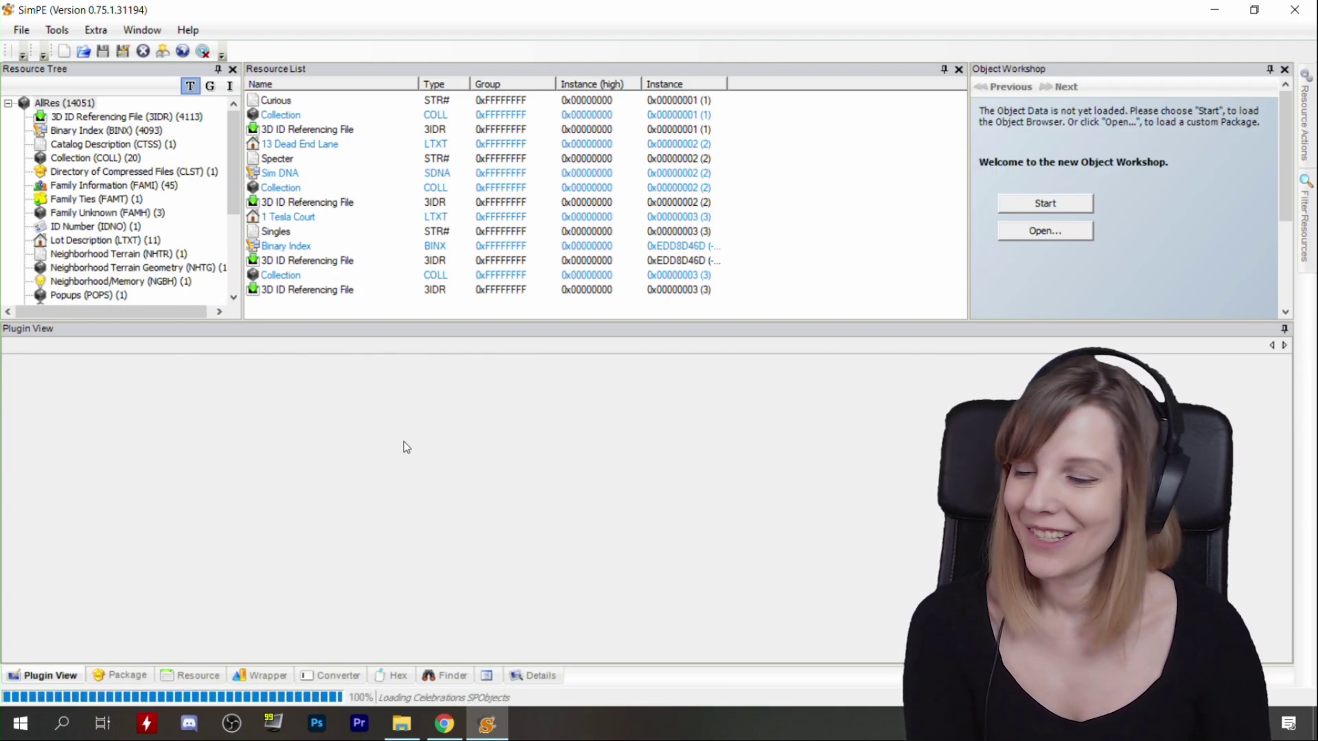
pyautogui.scroll(-15, 275, 125)
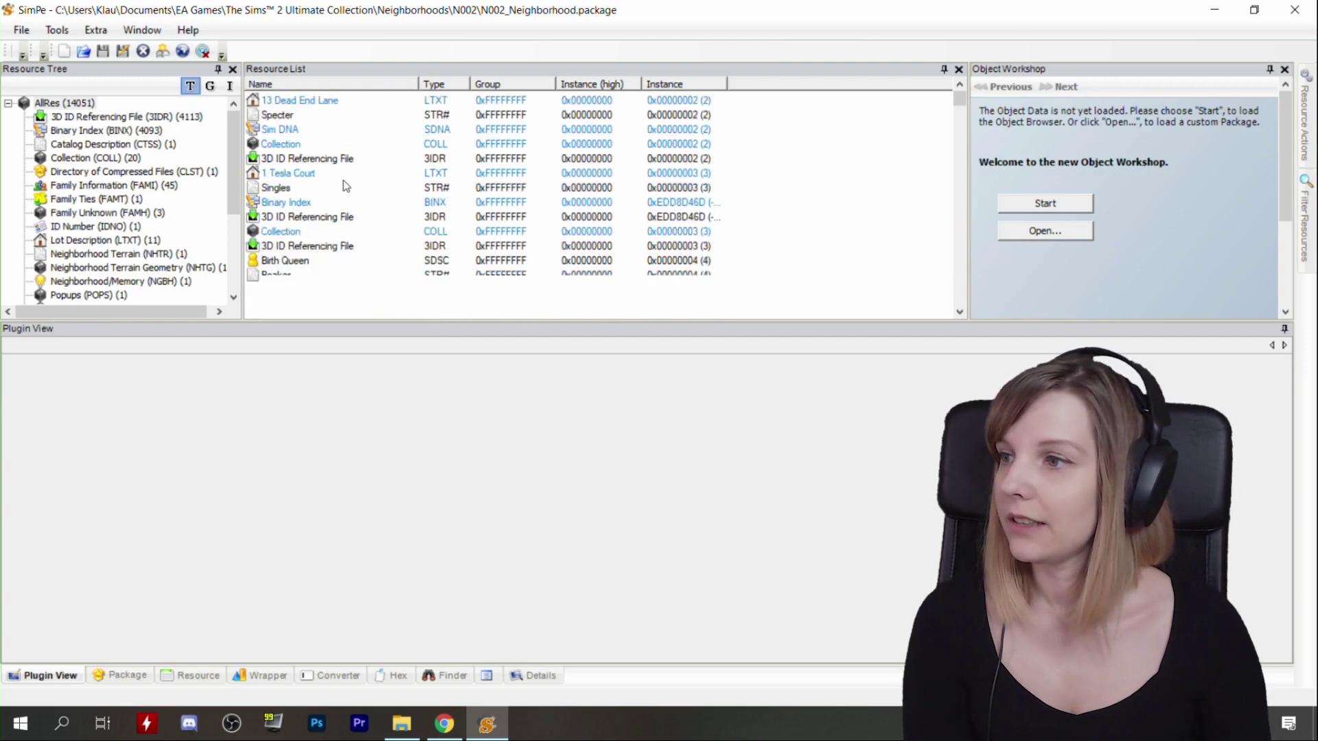
pyautogui.scroll(-5, 345, 187)
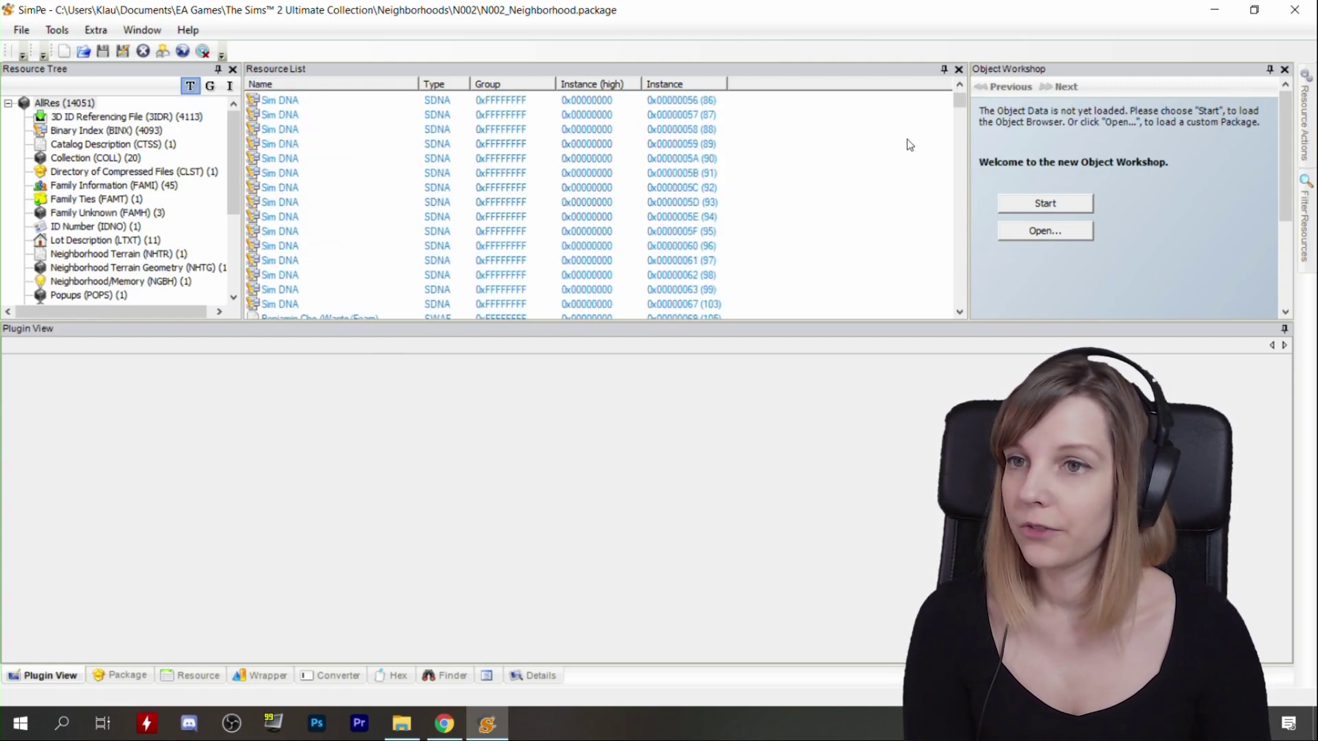
pyautogui.moveTo(959, 102); pyautogui.dragTo(959, 88)
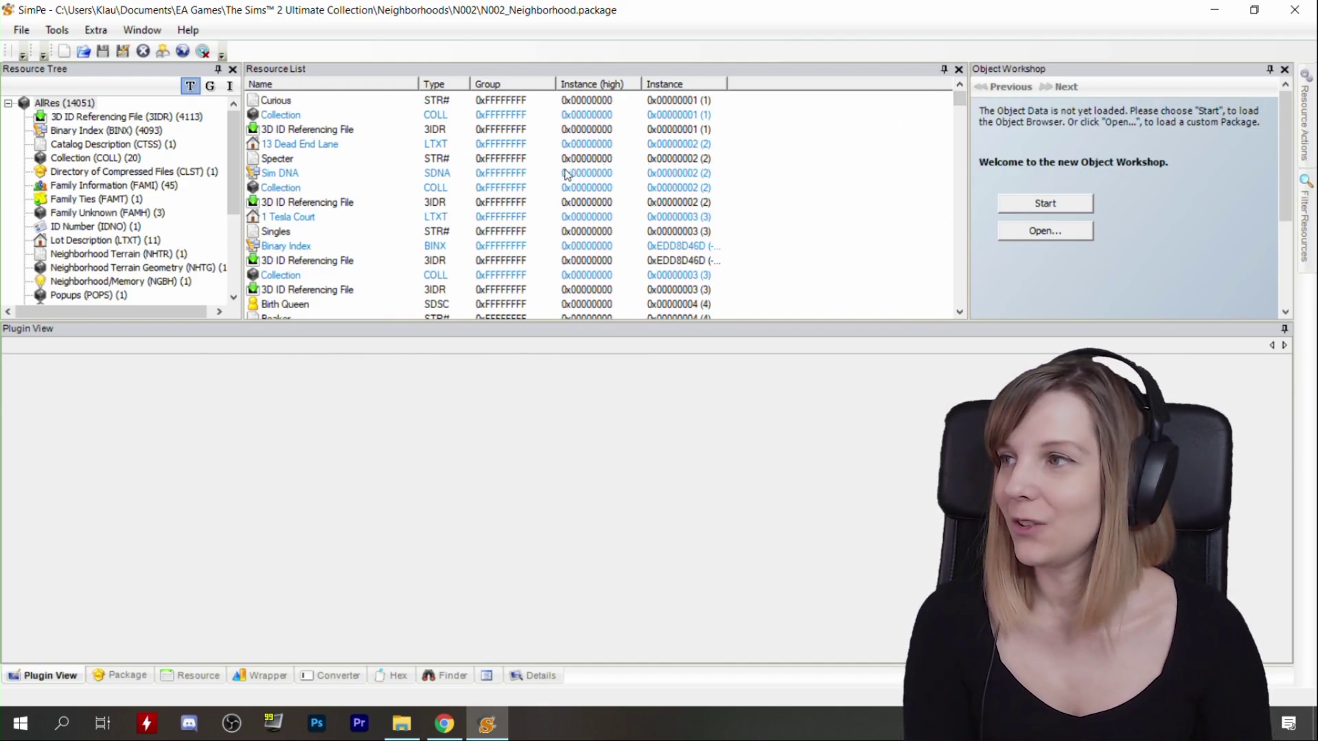
pyautogui.click(59, 29)
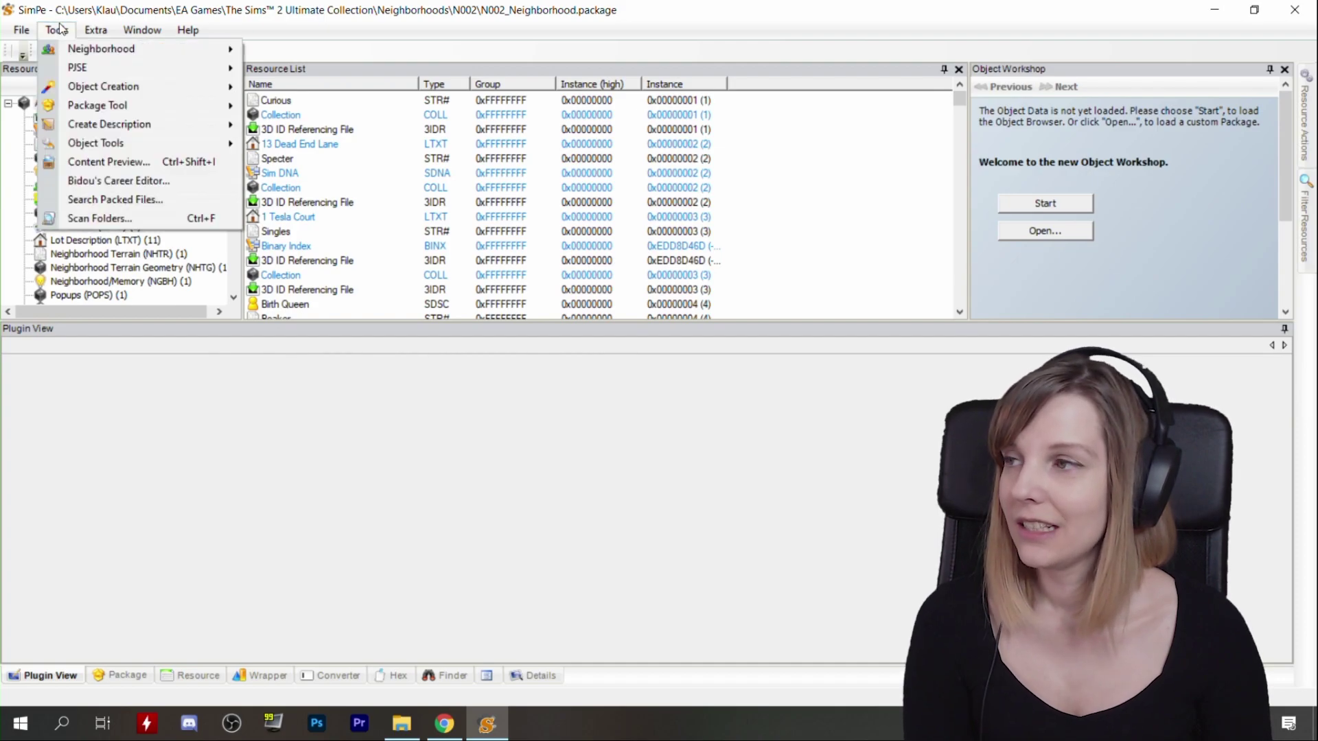
pyautogui.moveTo(74, 51)
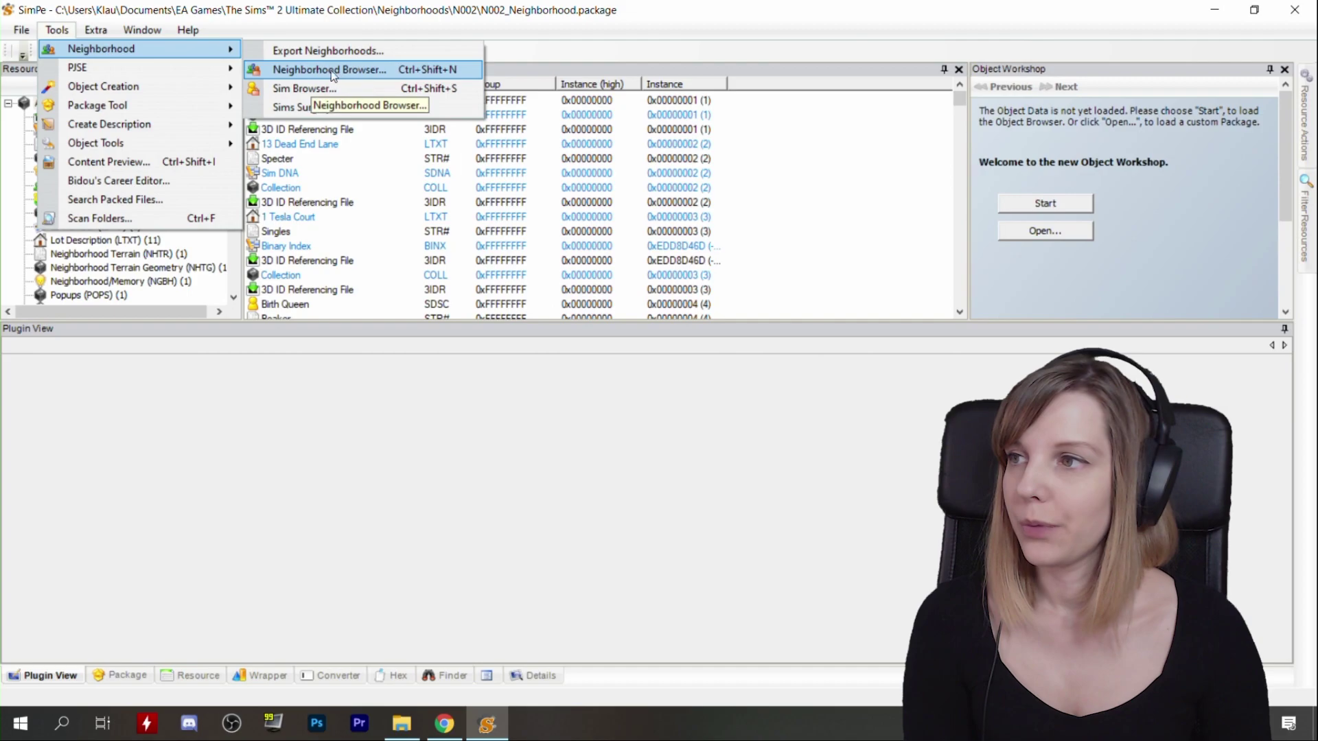
pyautogui.click(304, 90)
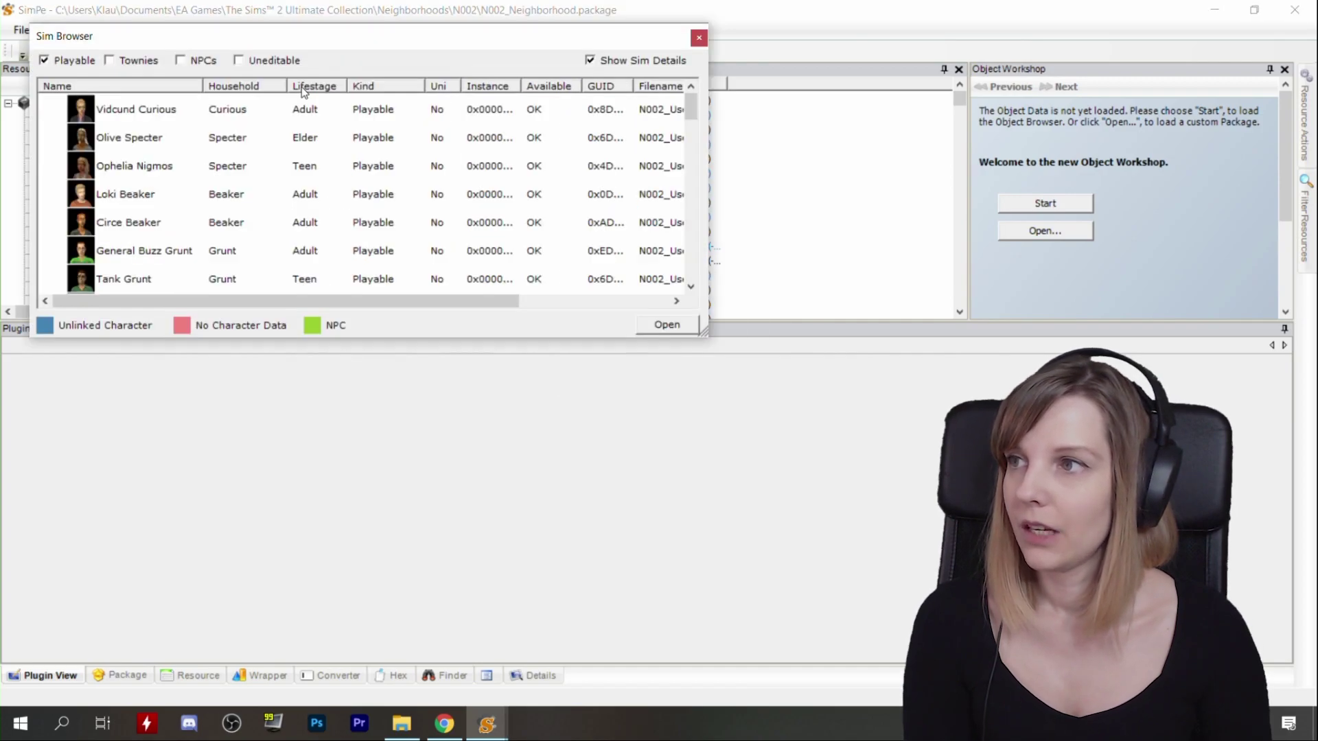
pyautogui.moveTo(334, 44); pyautogui.dragTo(730, 127)
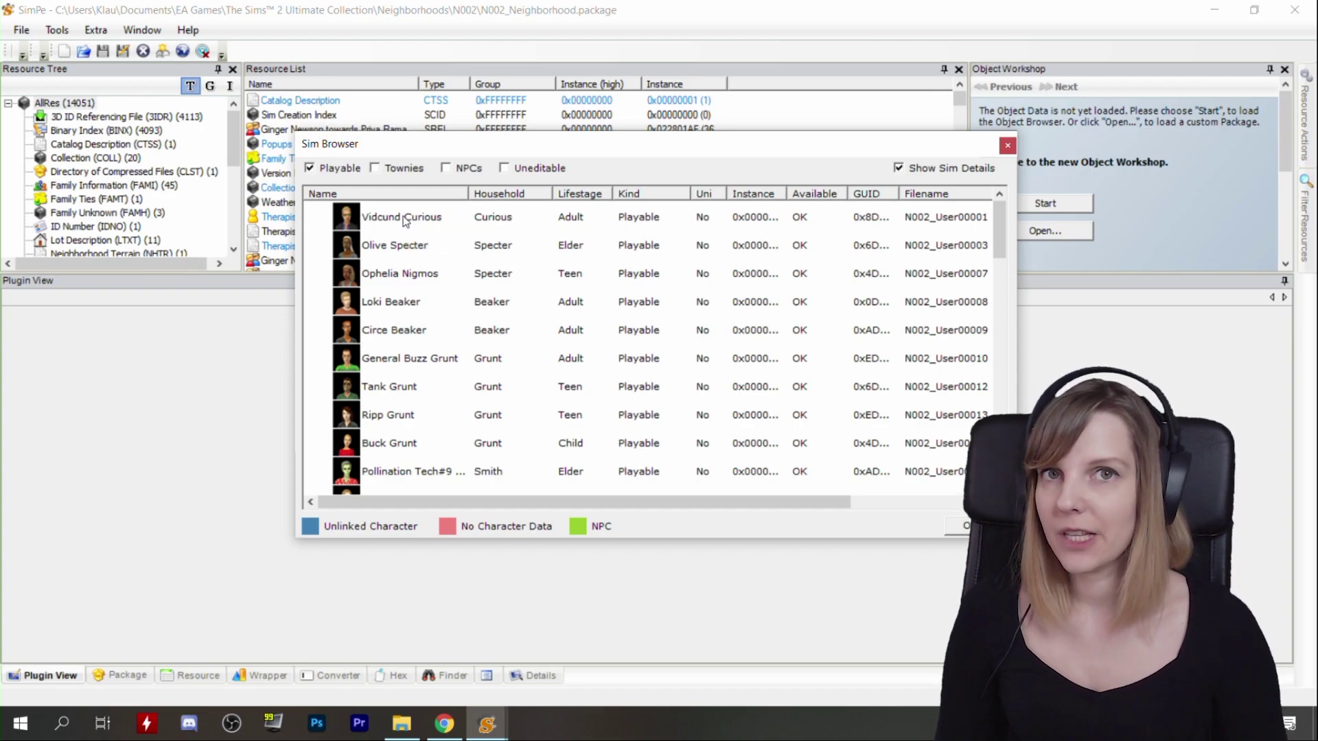
pyautogui.click(1007, 145)
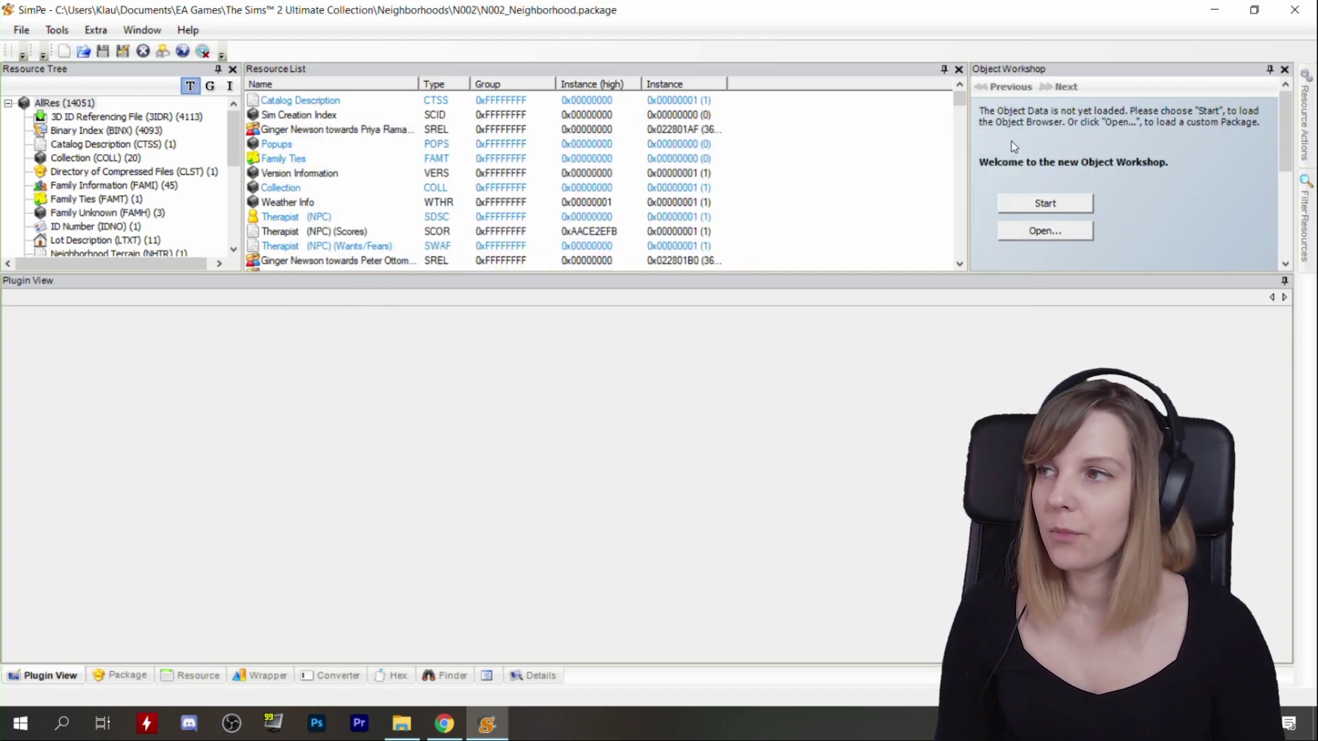
# Step: Pick Johnny Smith in the Sim Browser and open his Sim Description Editor
pyautogui.click(103, 33)
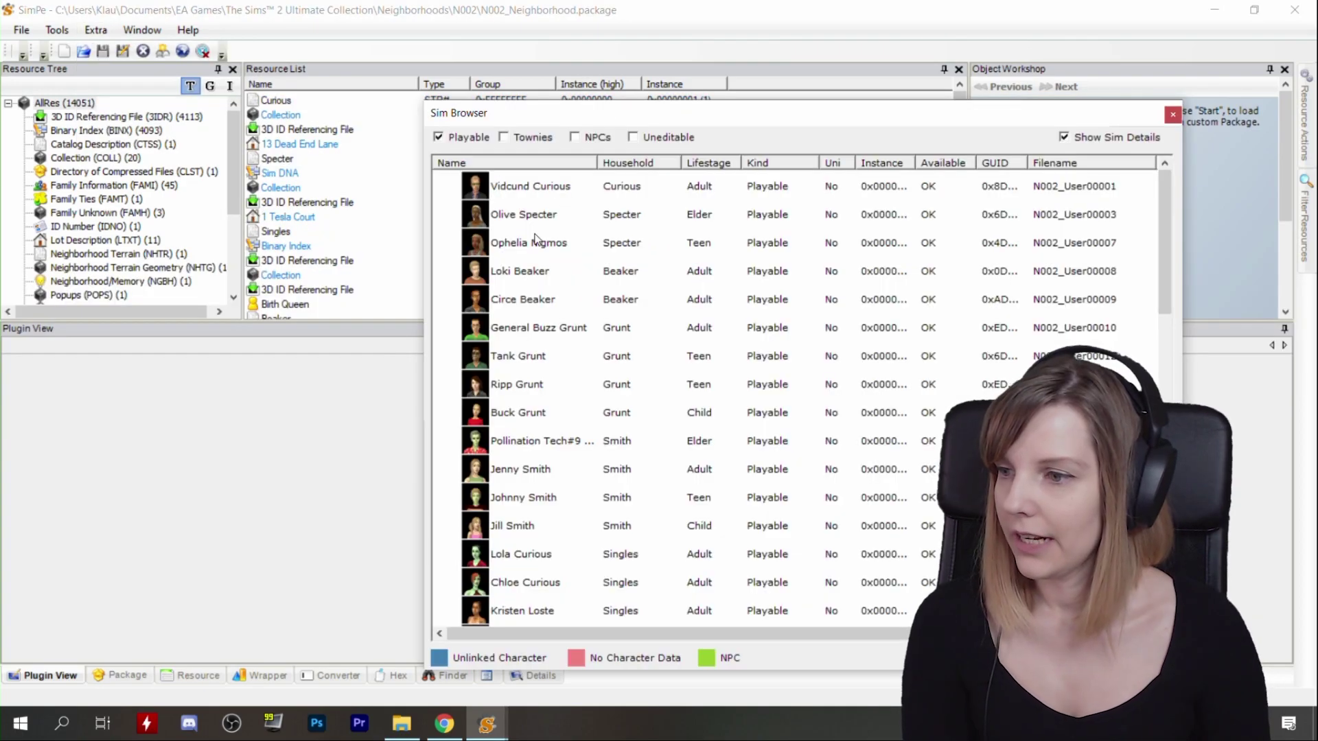
pyautogui.click(543, 497)
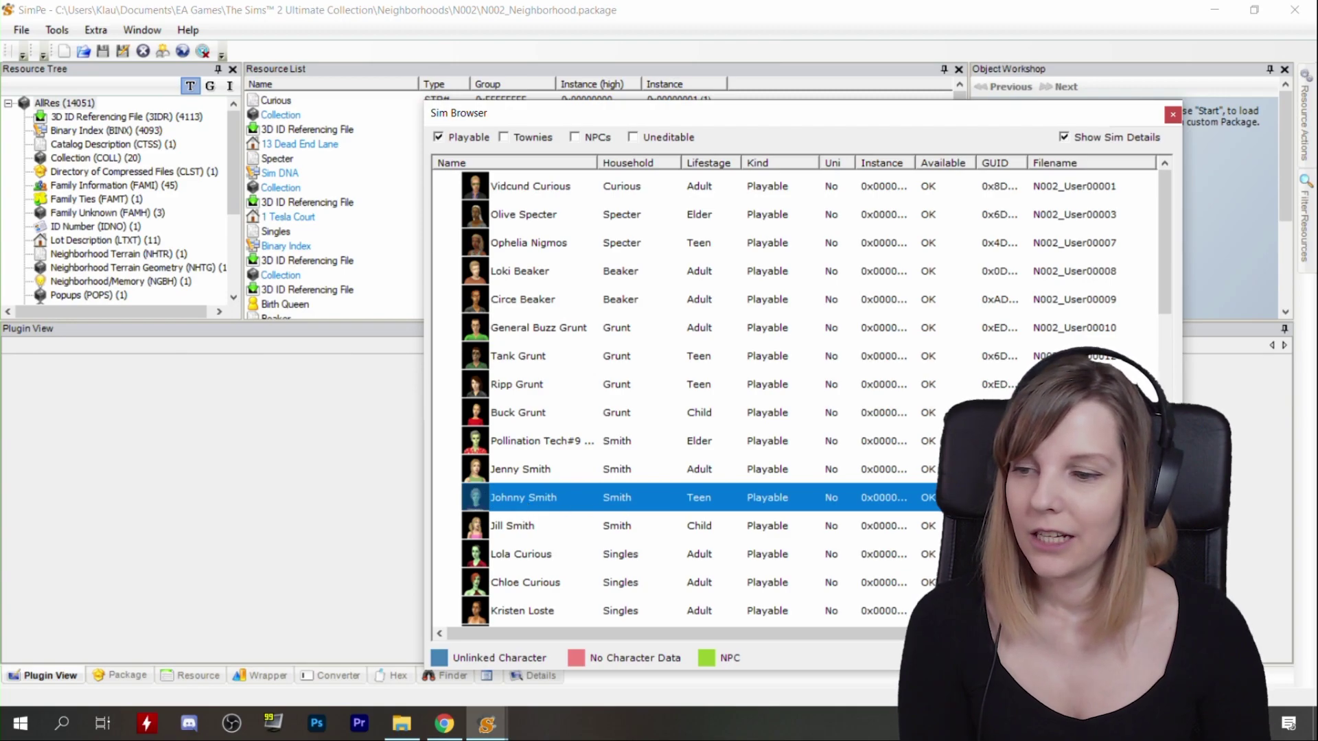
pyautogui.press('Return')
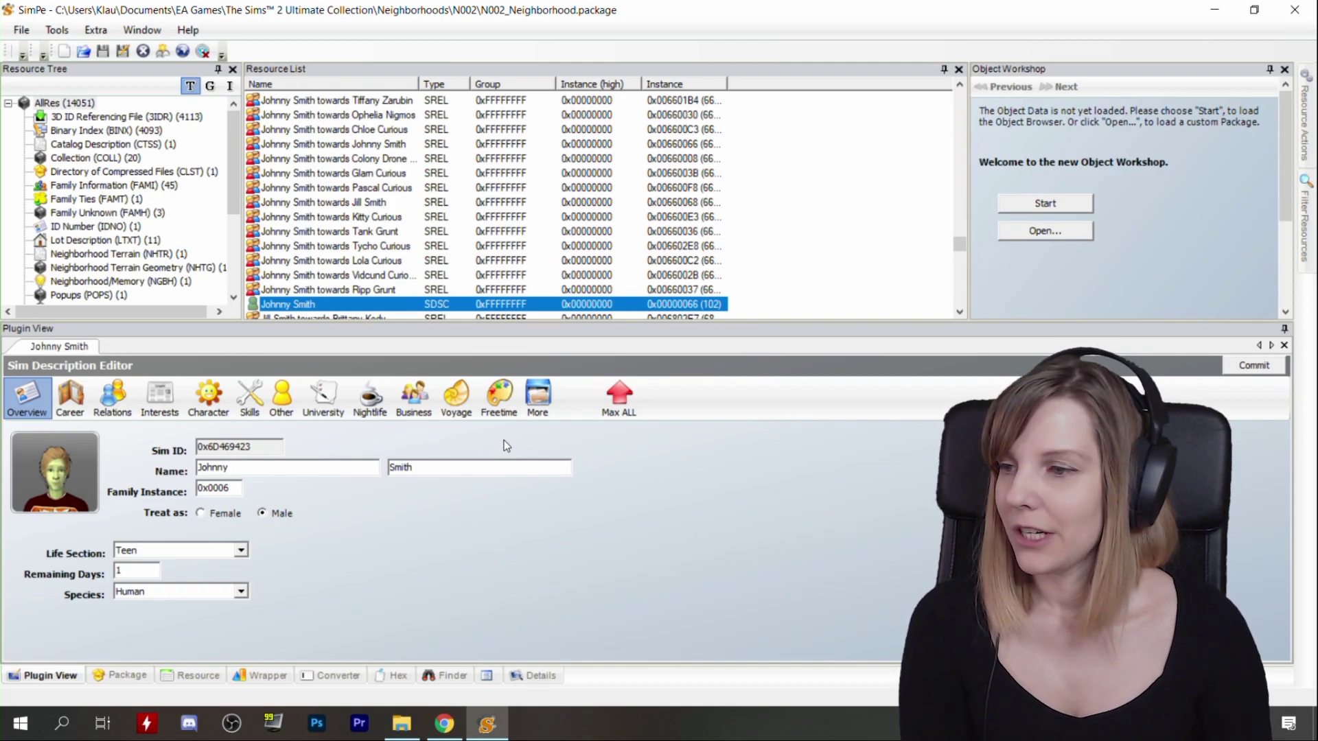
# Step: Choose More > Open Memories to show Johnny Smith's memories and tokens
pyautogui.click(537, 399)
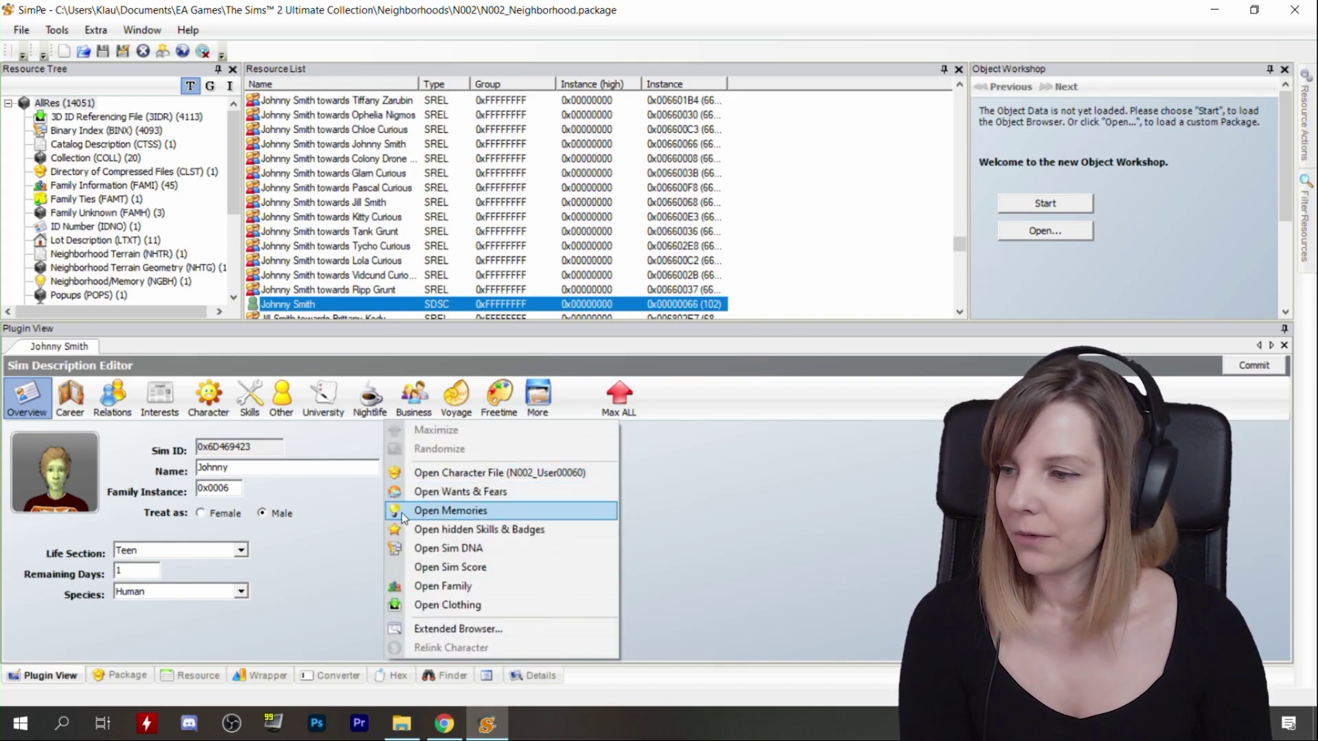
pyautogui.click(492, 514)
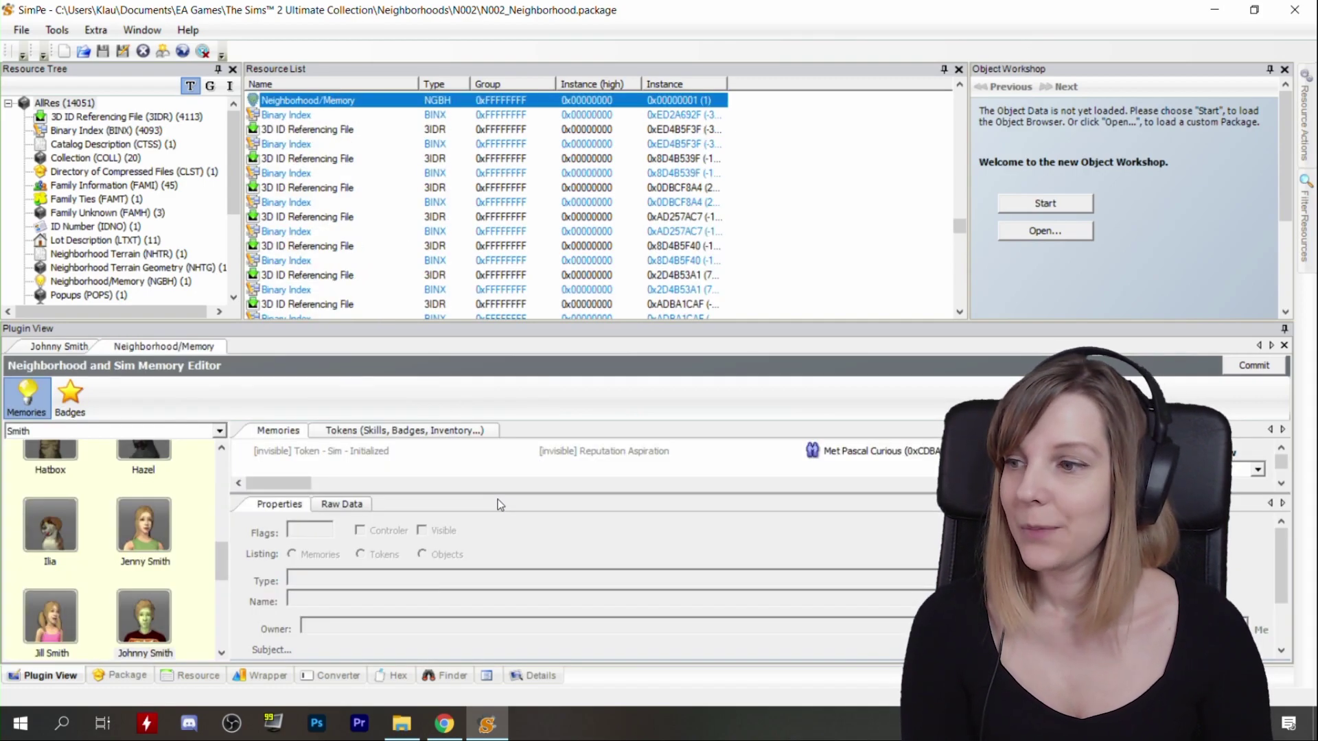